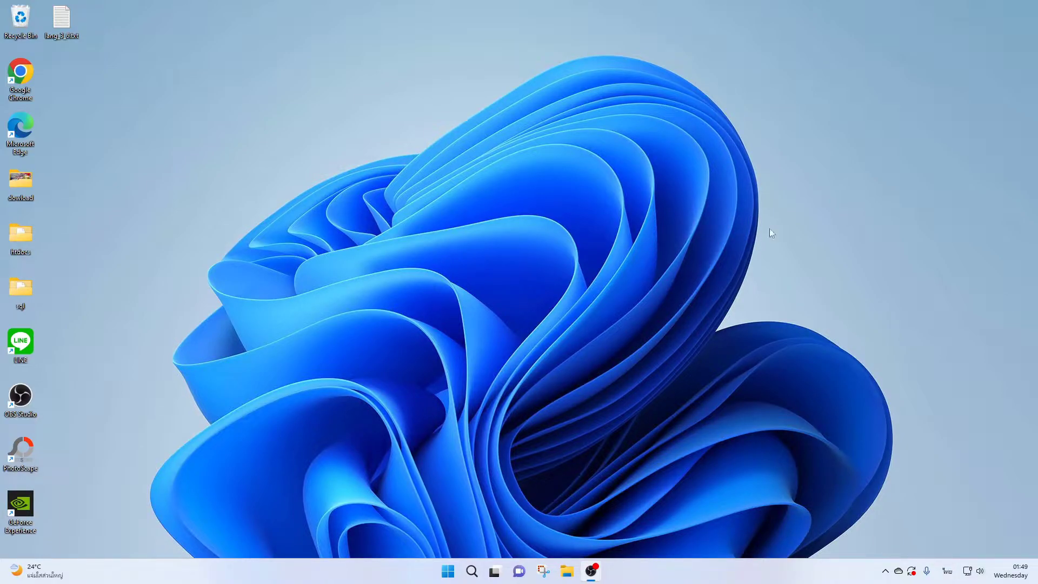
pyautogui.rightClick(633, 183)
pyautogui.click(683, 223)
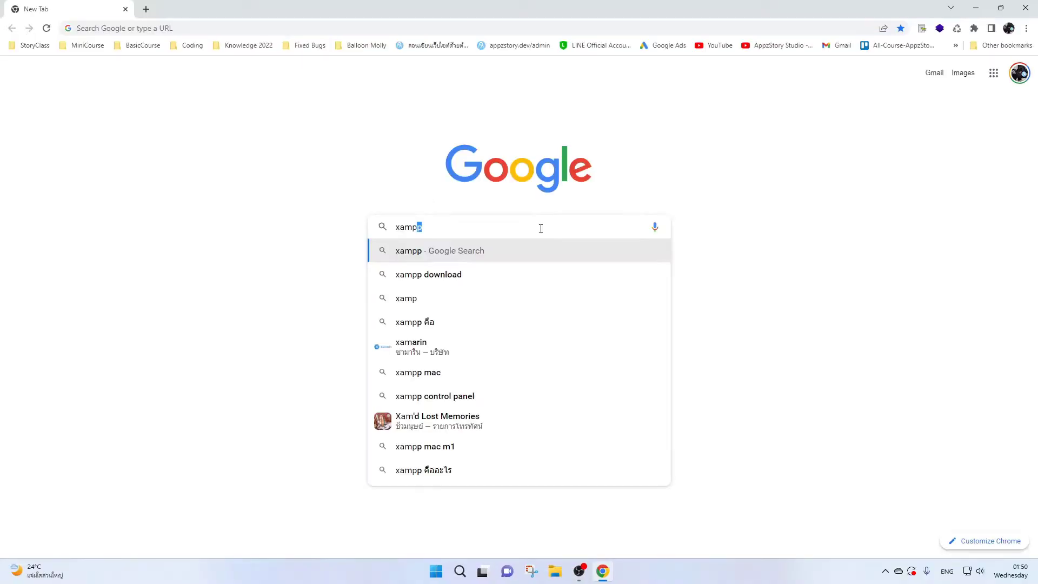
# Step: Search Google for "xampp" and open the Download XAMPP result from Apache Friends
pyautogui.write('p')
pyautogui.press('Return')
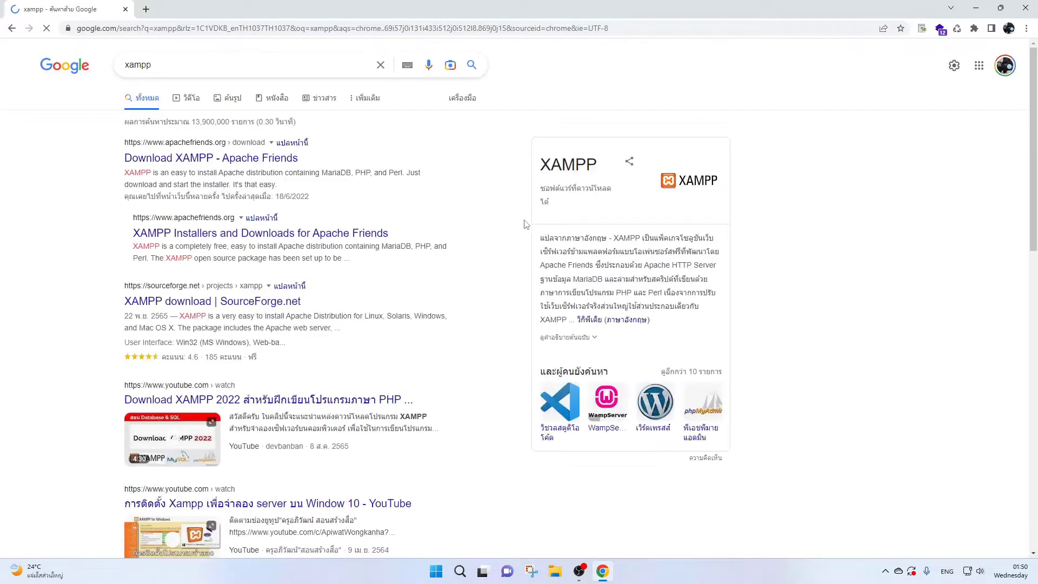
pyautogui.moveTo(361, 185); pyautogui.dragTo(16, 111)
pyautogui.click(50, 160)
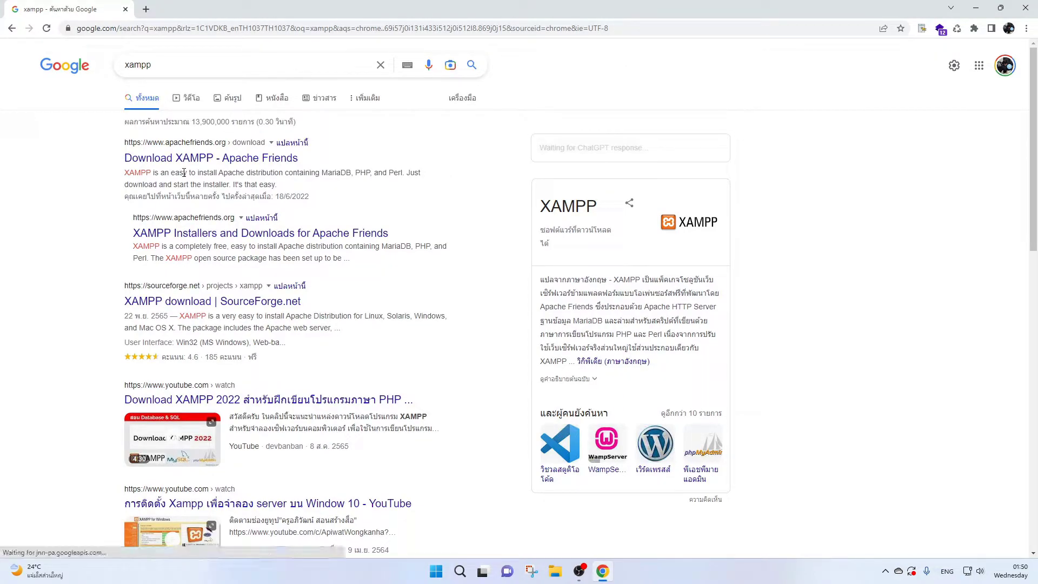
pyautogui.click(192, 165)
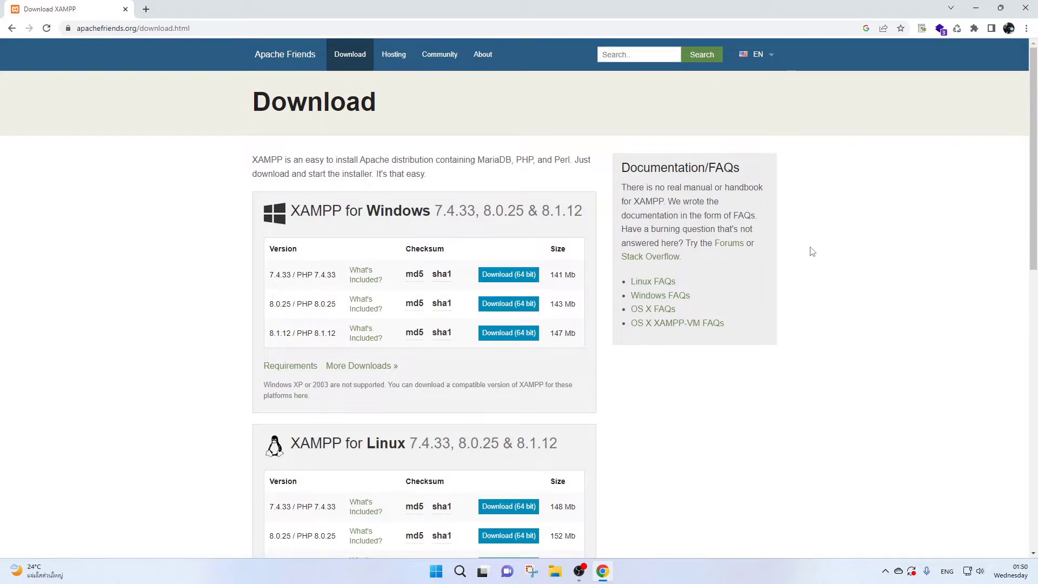
# Step: Look over the XAMPP versions offered for each operating system on the download page
pyautogui.hotkey('ctrl', 'a')
pyautogui.click(725, 424)
pyautogui.scroll(-2, 187, 190)
pyautogui.scroll(2, 185, 197)
pyautogui.scroll(-5, 185, 198)
pyautogui.scroll(5, 193, 198)
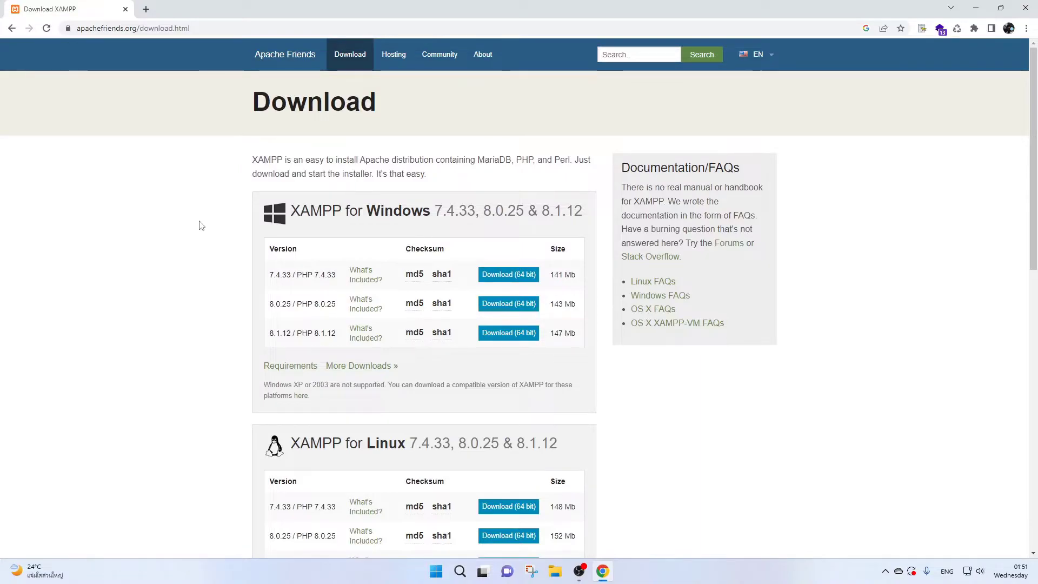
pyautogui.scroll(-1, 201, 224)
pyautogui.scroll(1, 232, 213)
pyautogui.moveTo(315, 334); pyautogui.dragTo(344, 340)
pyautogui.click(344, 339)
pyautogui.click(292, 57)
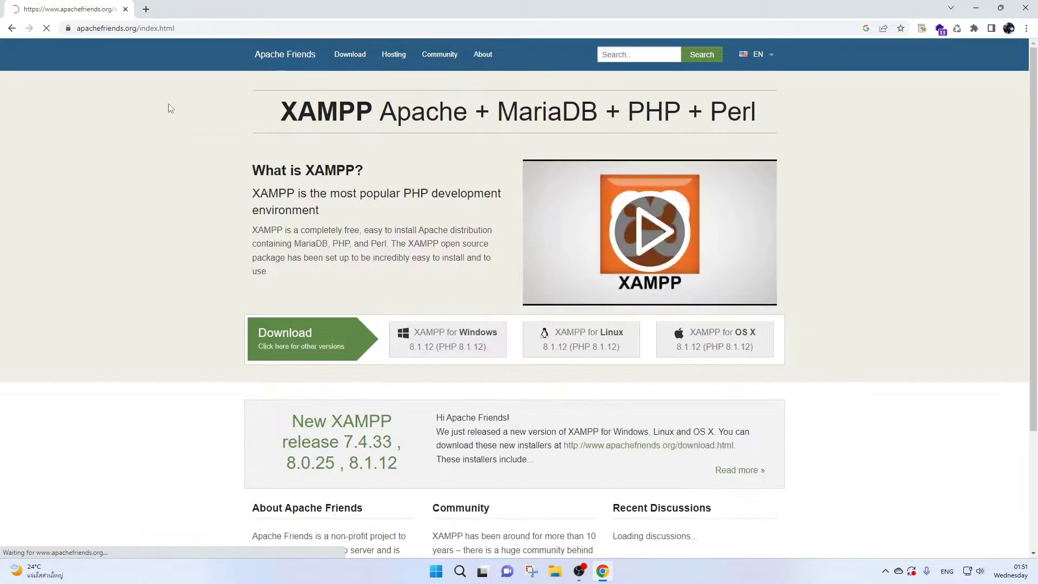
pyautogui.moveTo(210, 108); pyautogui.dragTo(871, 352)
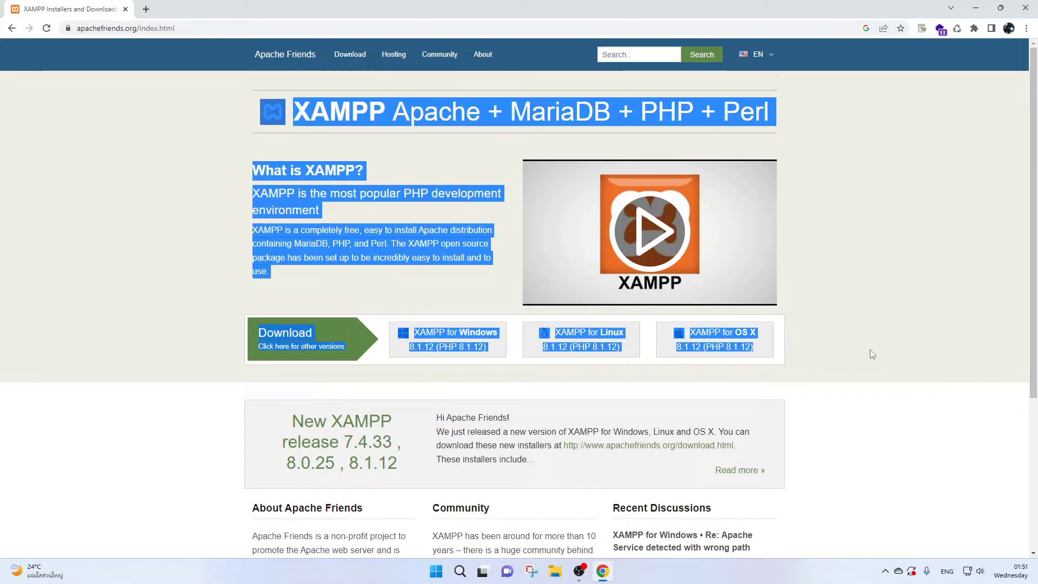
pyautogui.click(871, 352)
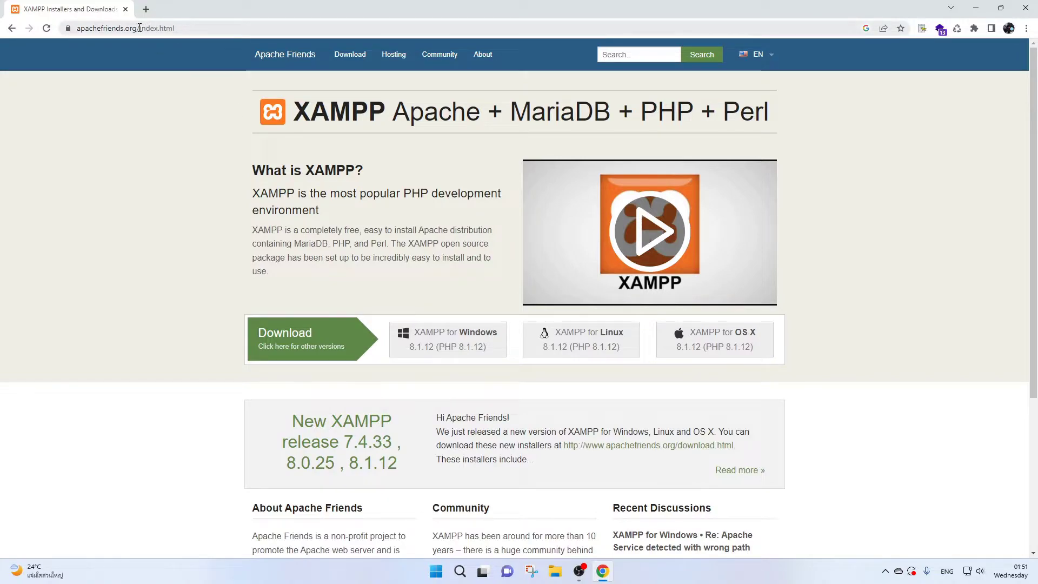
pyautogui.click(290, 33)
pyautogui.write('https://www.apachefriends.org')
pyautogui.press('Return')
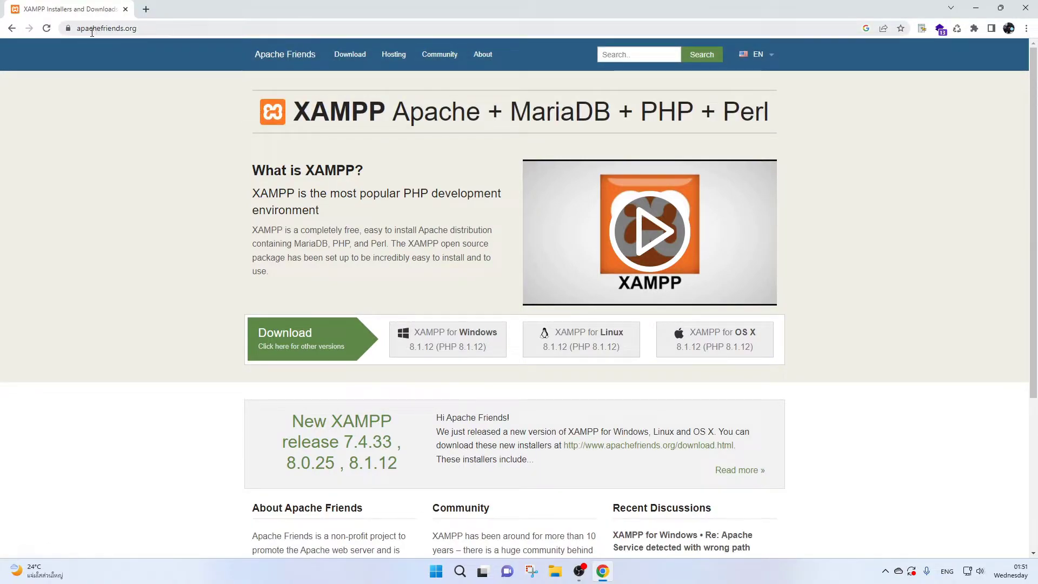
# Step: Examine the XAMPP introduction and the Windows, Linux and OS X download options on the home page
pyautogui.moveTo(193, 93); pyautogui.dragTo(799, 296)
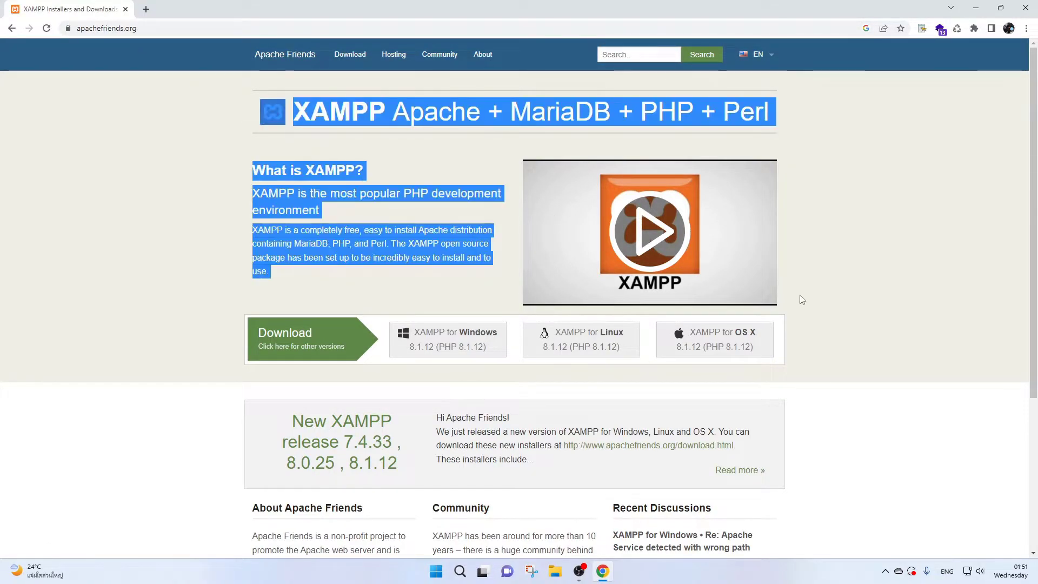
pyautogui.click(343, 363)
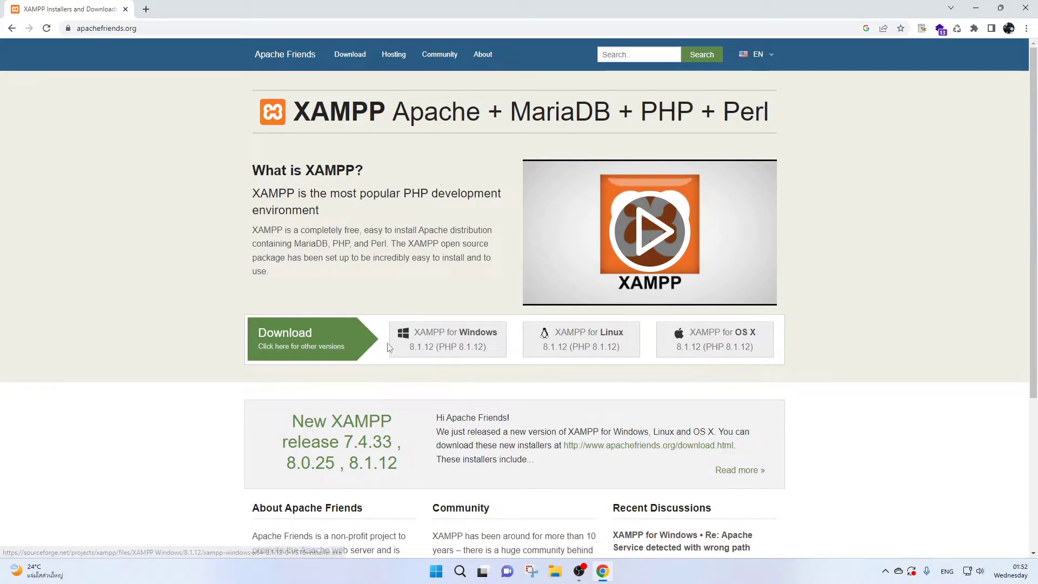
pyautogui.moveTo(387, 328); pyautogui.dragTo(512, 362)
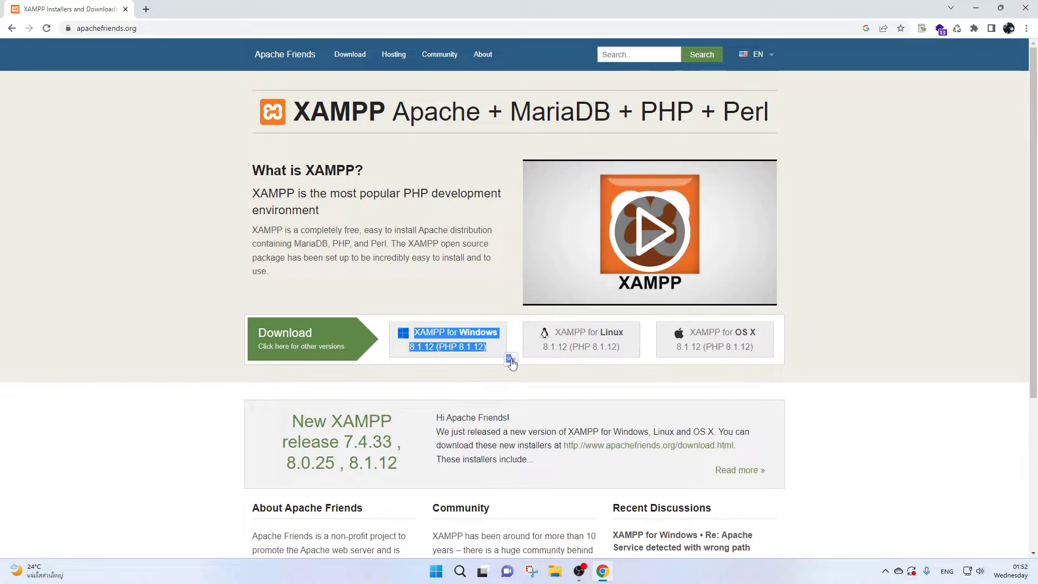
pyautogui.click(543, 387)
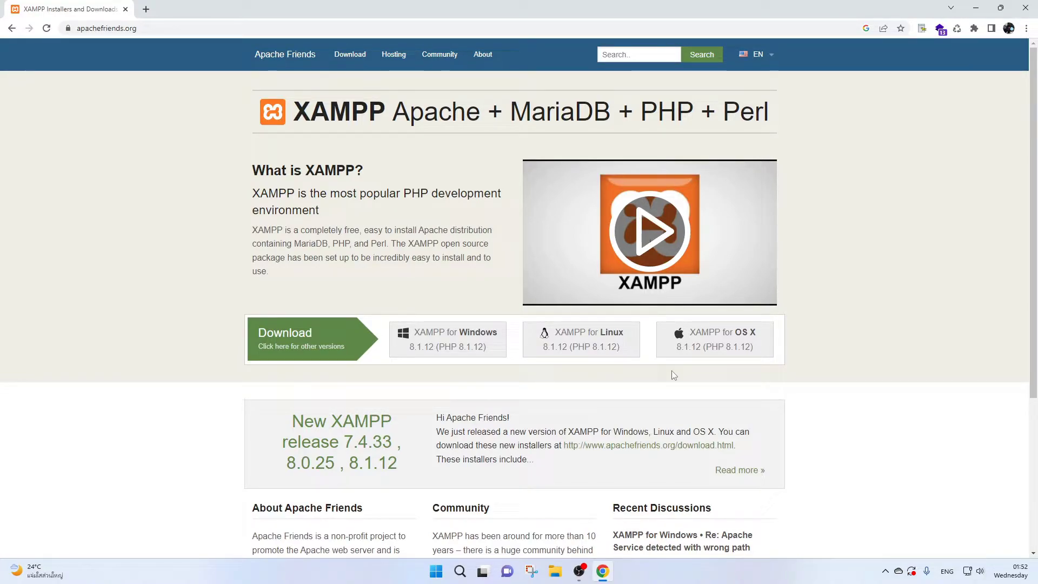
pyautogui.moveTo(751, 381); pyautogui.dragTo(200, 323)
pyautogui.click(200, 323)
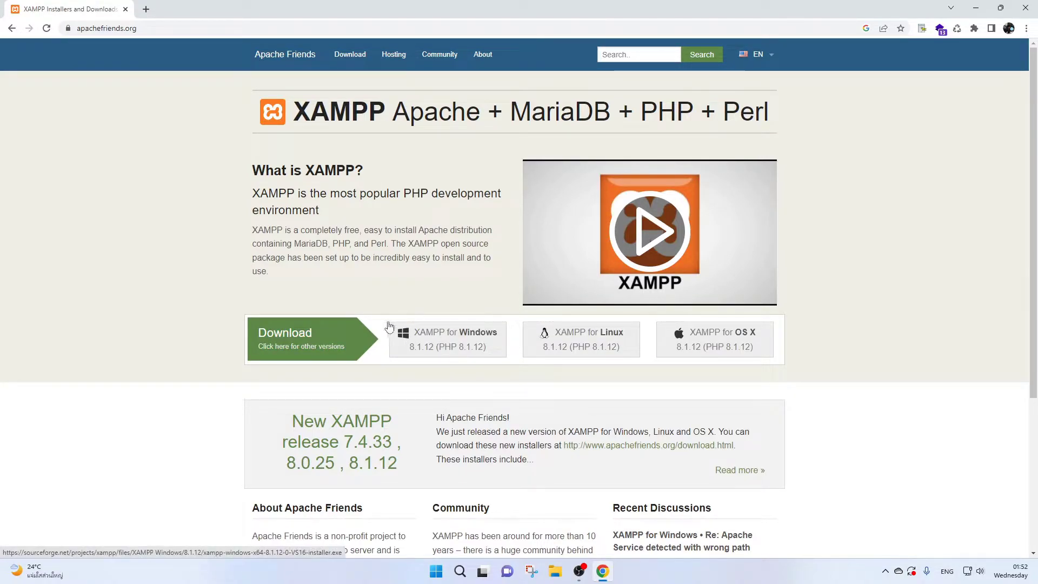
pyautogui.moveTo(388, 327); pyautogui.dragTo(487, 350)
pyautogui.click(489, 374)
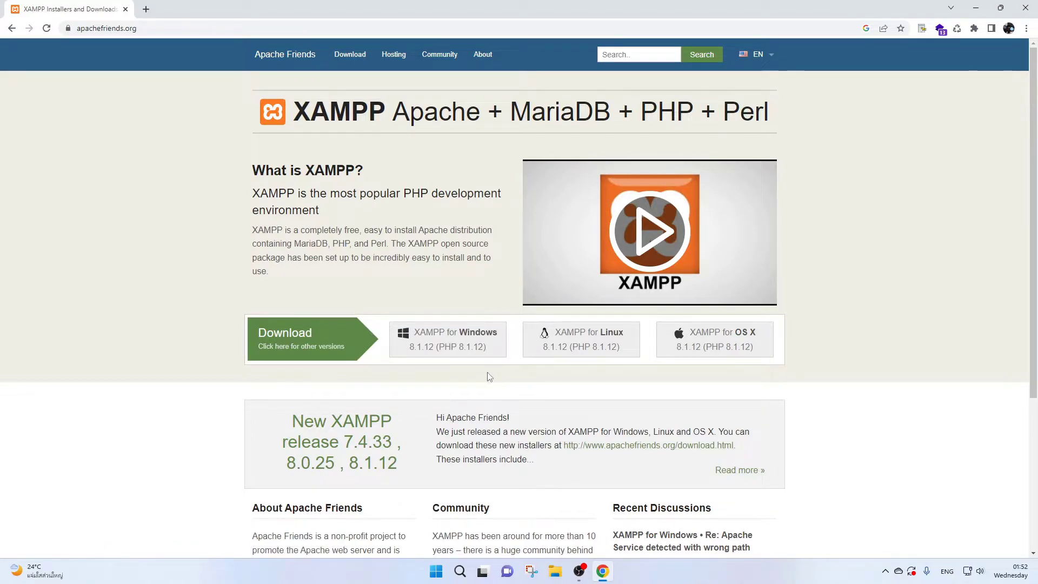
# Step: Open the page with other XAMPP versions in a new browser tab and switch to it
pyautogui.rightClick(314, 350)
pyautogui.click(342, 358)
pyautogui.click(187, 7)
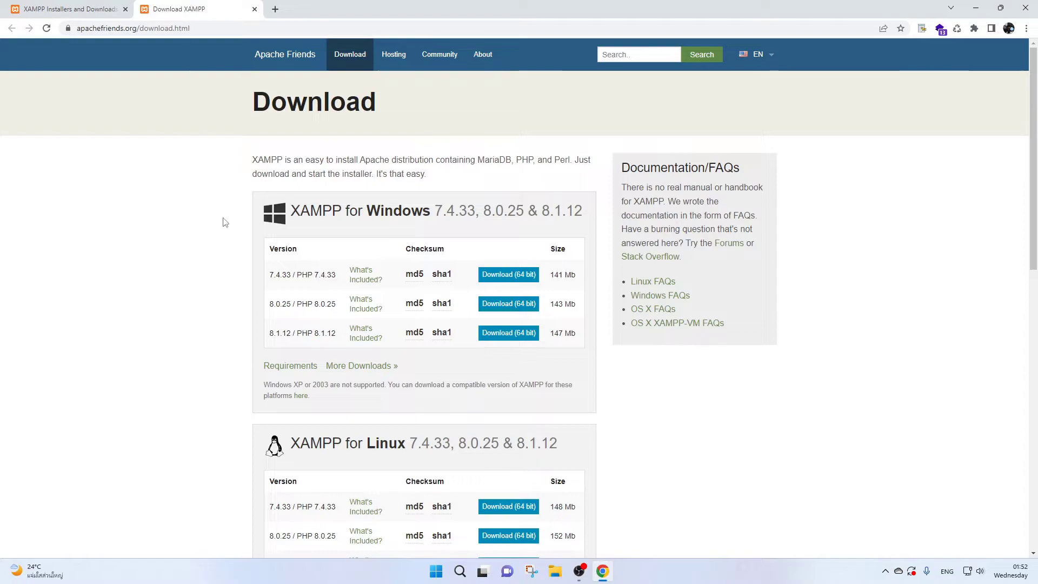
# Step: Review the downloadable XAMPP versions listed for Windows, Linux and OS X
pyautogui.scroll(-1, 225, 322)
pyautogui.scroll(1, 242, 290)
pyautogui.moveTo(241, 289); pyautogui.dragTo(642, 417)
pyautogui.click(641, 416)
pyautogui.scroll(-8, 407, 339)
pyautogui.scroll(9, 407, 340)
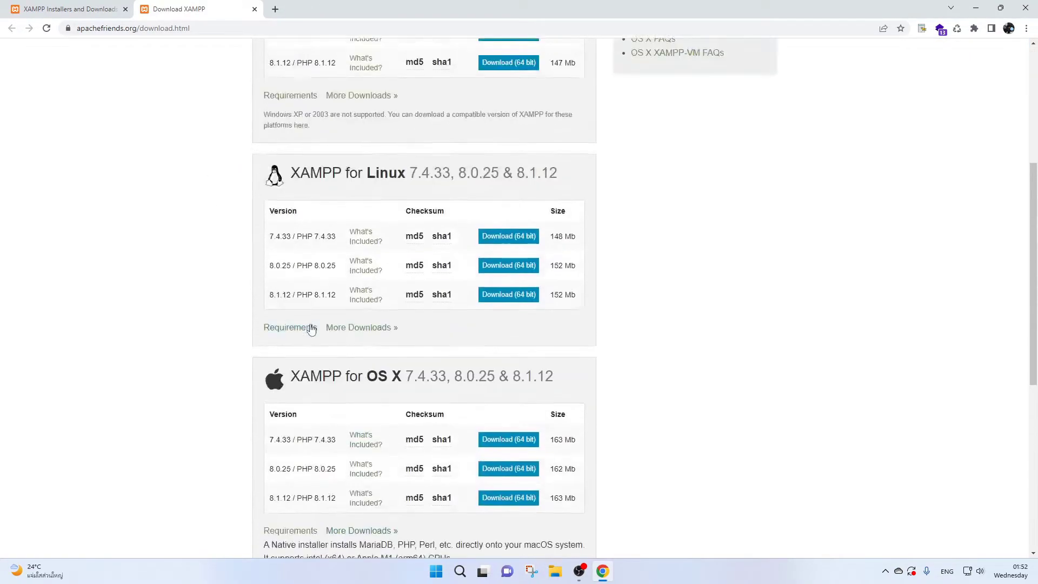
pyautogui.scroll(-10, 445, 315)
pyautogui.scroll(10, 382, 327)
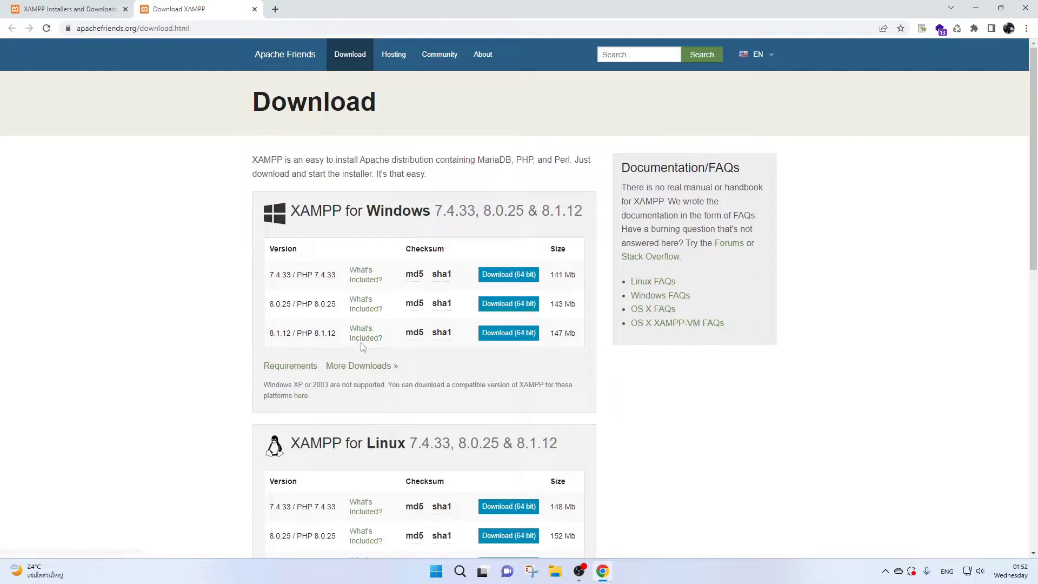
# Step: Check which components are included in XAMPP 8.1.12 for Windows, especially its PHP version
pyautogui.moveTo(372, 339)
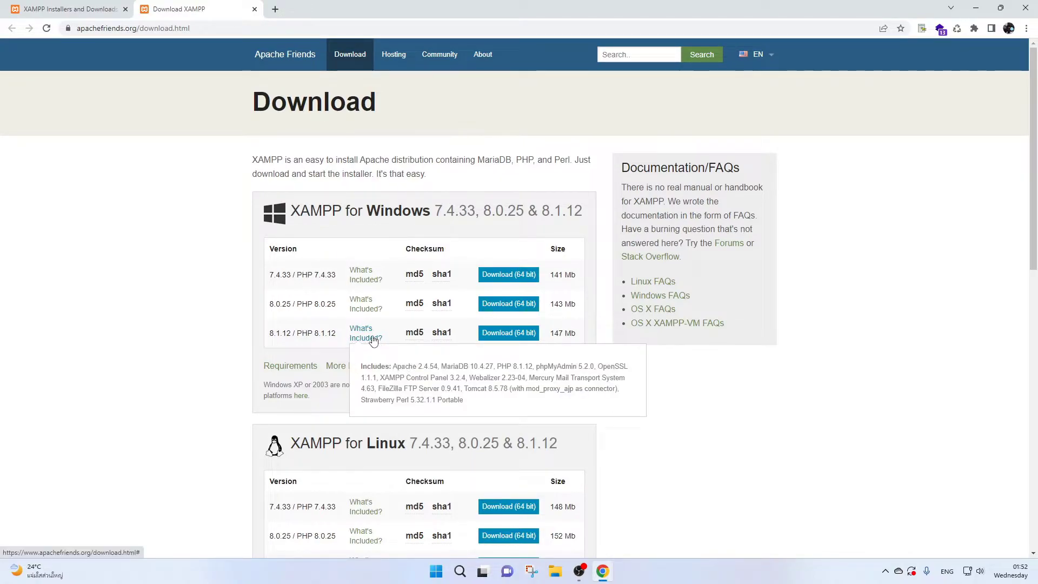
pyautogui.moveTo(394, 366); pyautogui.dragTo(546, 409)
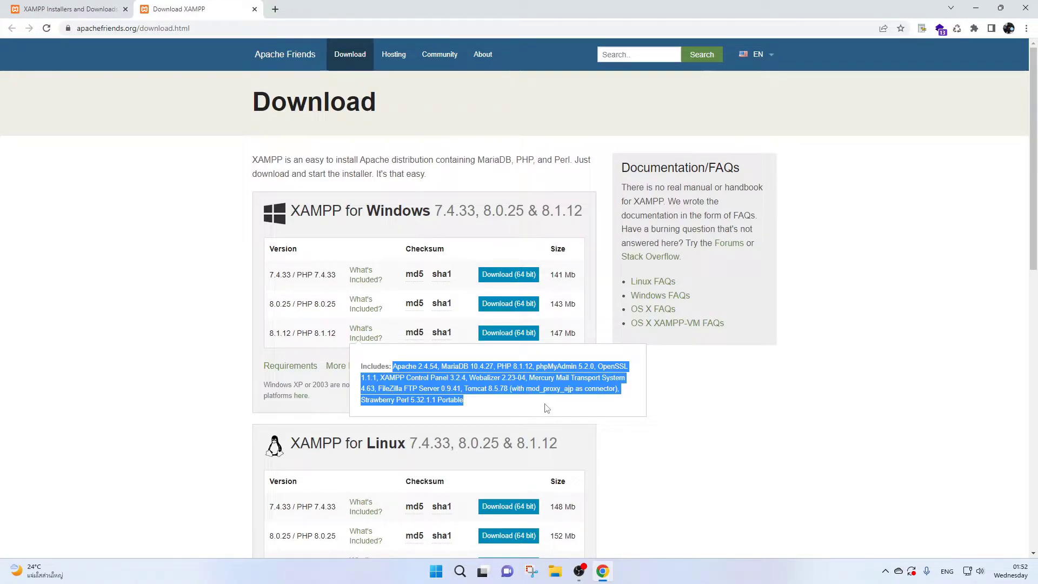
pyautogui.moveTo(497, 367); pyautogui.dragTo(535, 369)
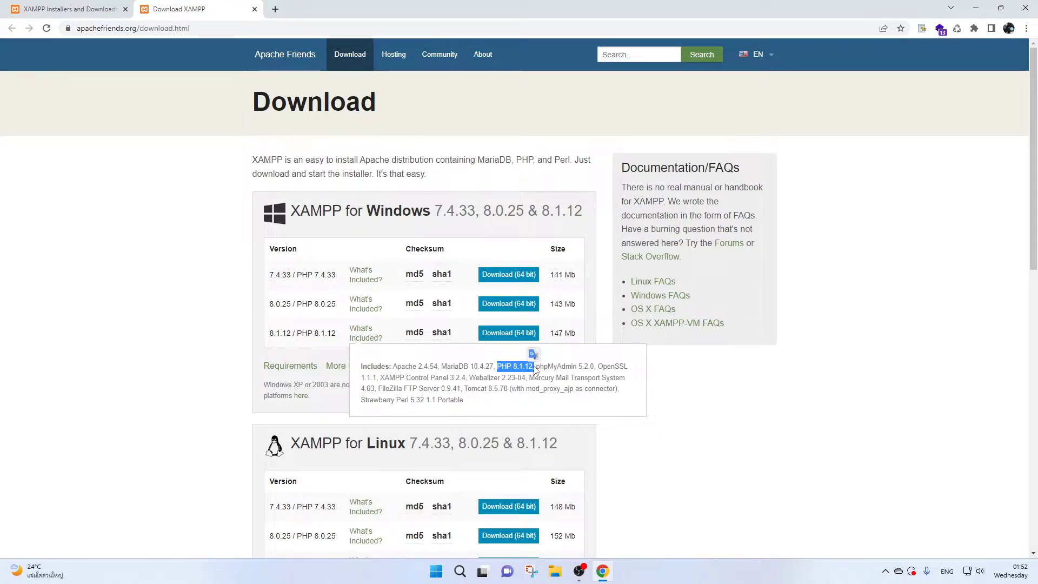
pyautogui.click(535, 369)
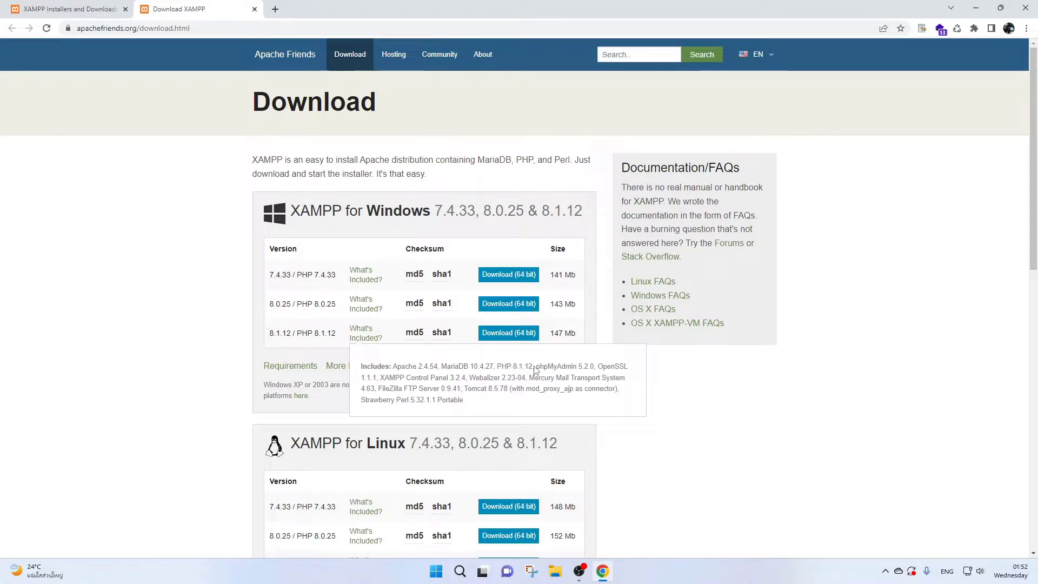
pyautogui.click(680, 386)
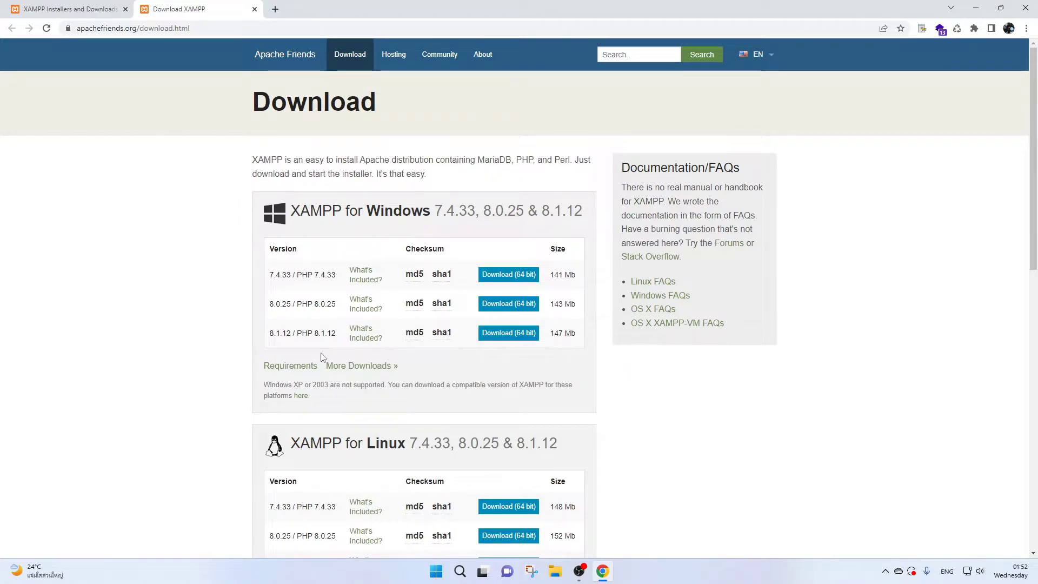
# Step: Open the additional XAMPP downloads for Windows on SourceForge and review the platform folders
pyautogui.click(365, 372)
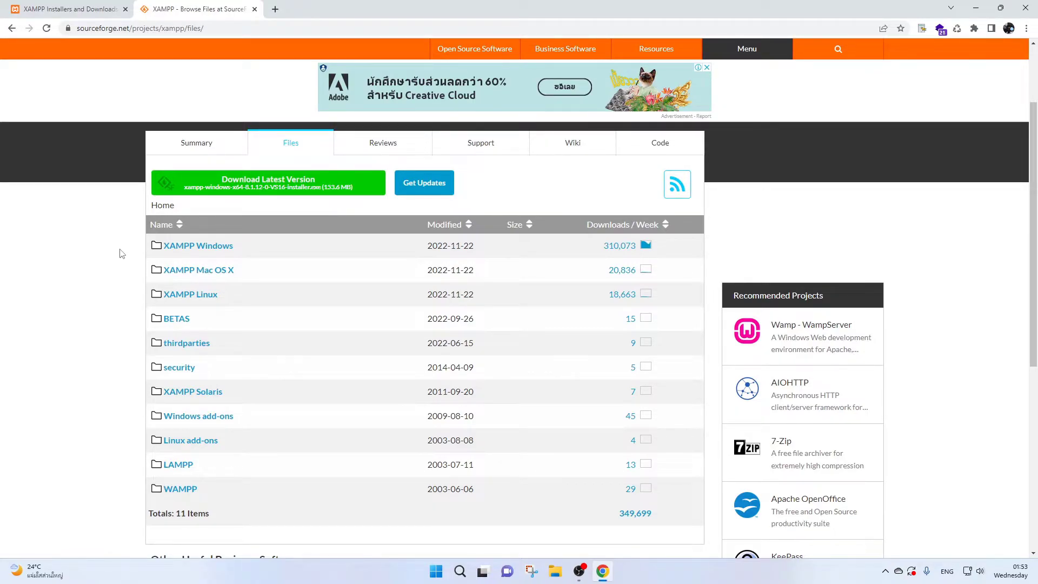
pyautogui.moveTo(128, 249); pyautogui.dragTo(884, 360)
pyautogui.click(901, 367)
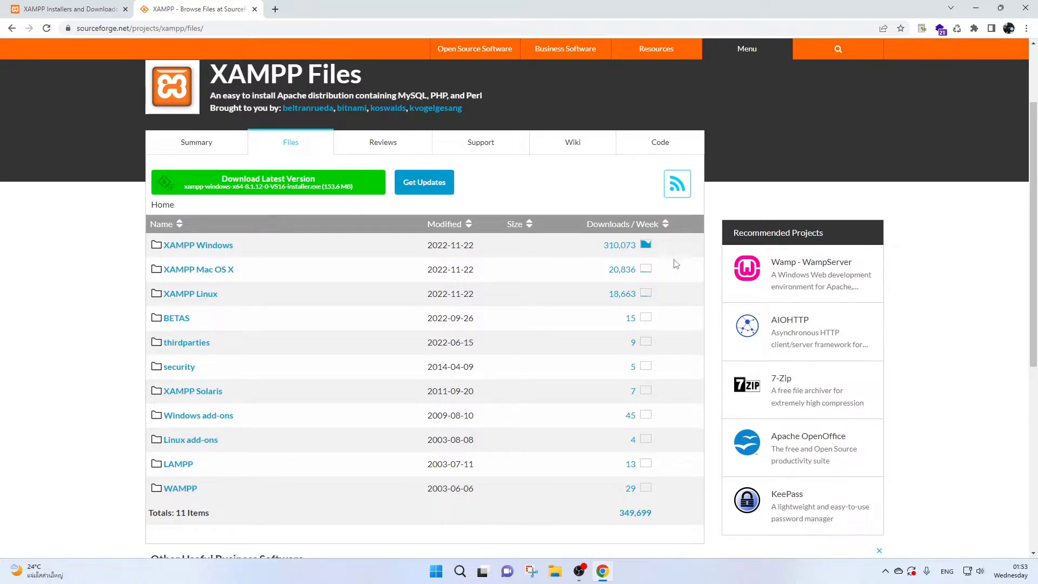
pyautogui.moveTo(680, 296); pyautogui.dragTo(112, 243)
pyautogui.click(112, 243)
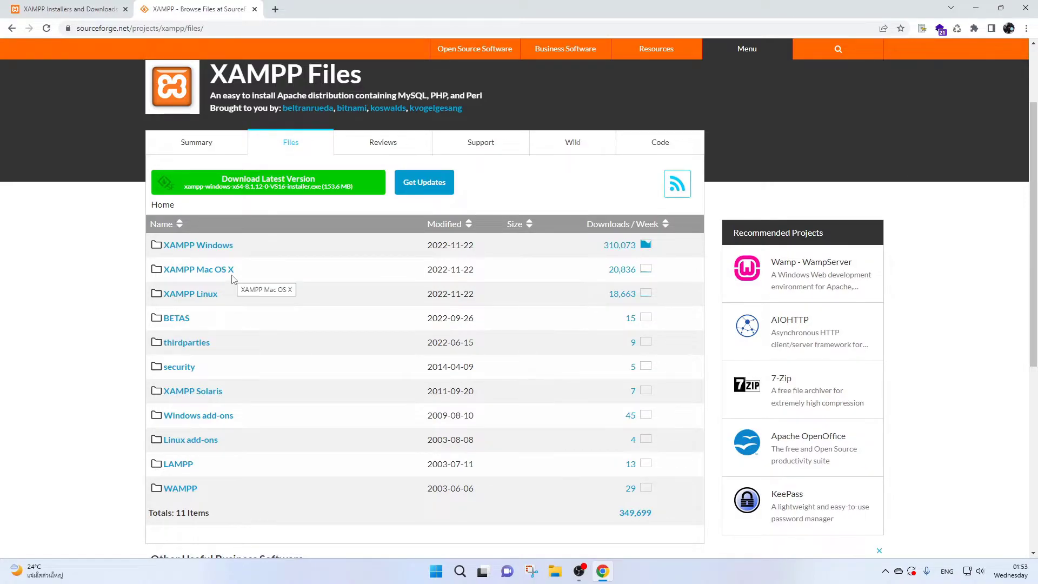
# Step: Open the XAMPP Windows folder and examine the release dates and weekly downloads of its versions
pyautogui.click(219, 250)
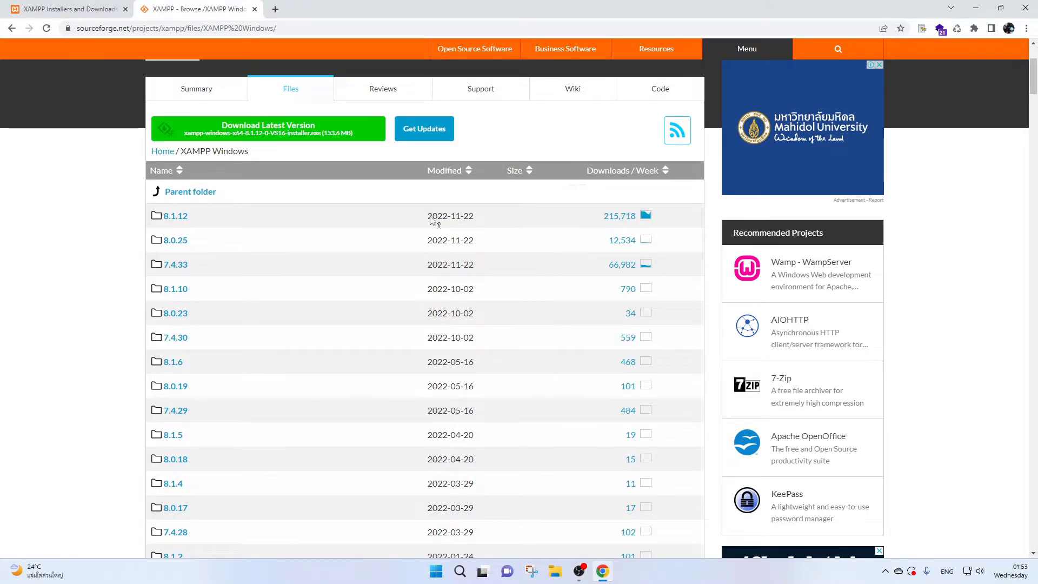
pyautogui.moveTo(469, 224)
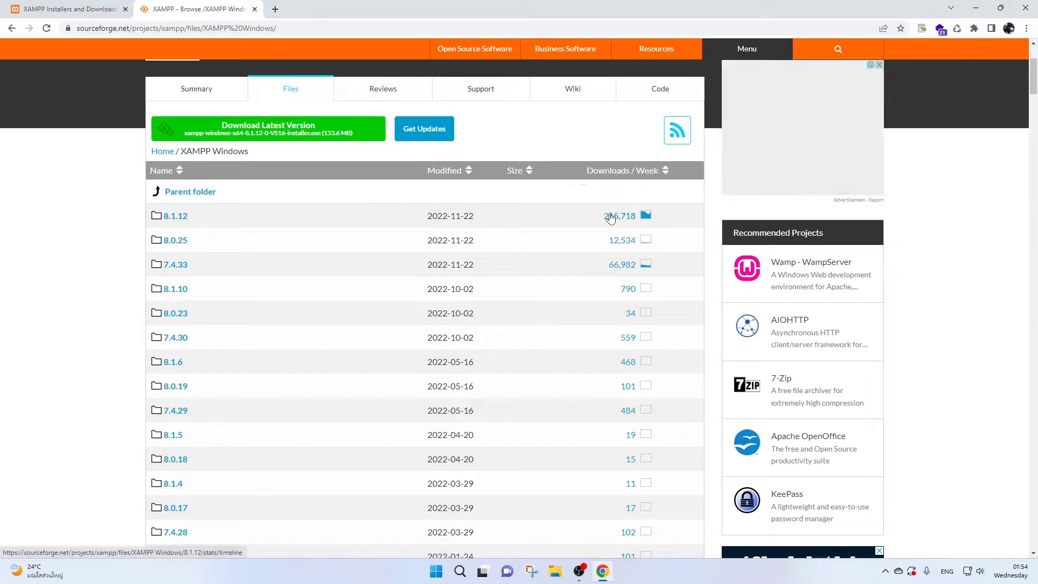
pyautogui.moveTo(601, 218); pyautogui.dragTo(667, 272)
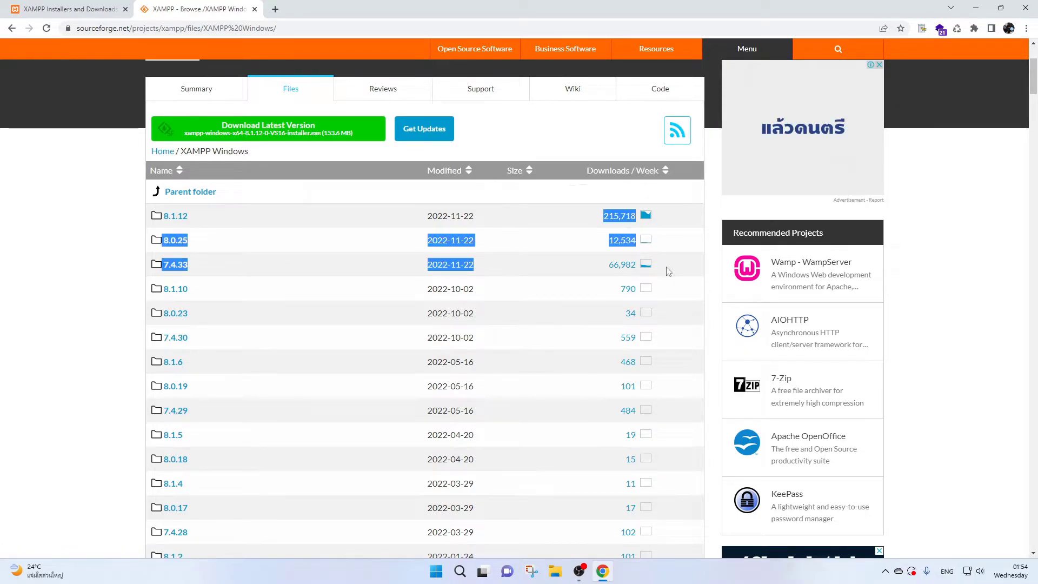
pyautogui.click(669, 272)
pyautogui.scroll(-1, 349, 283)
pyautogui.scroll(1, 348, 282)
pyautogui.moveTo(146, 270); pyautogui.dragTo(200, 271)
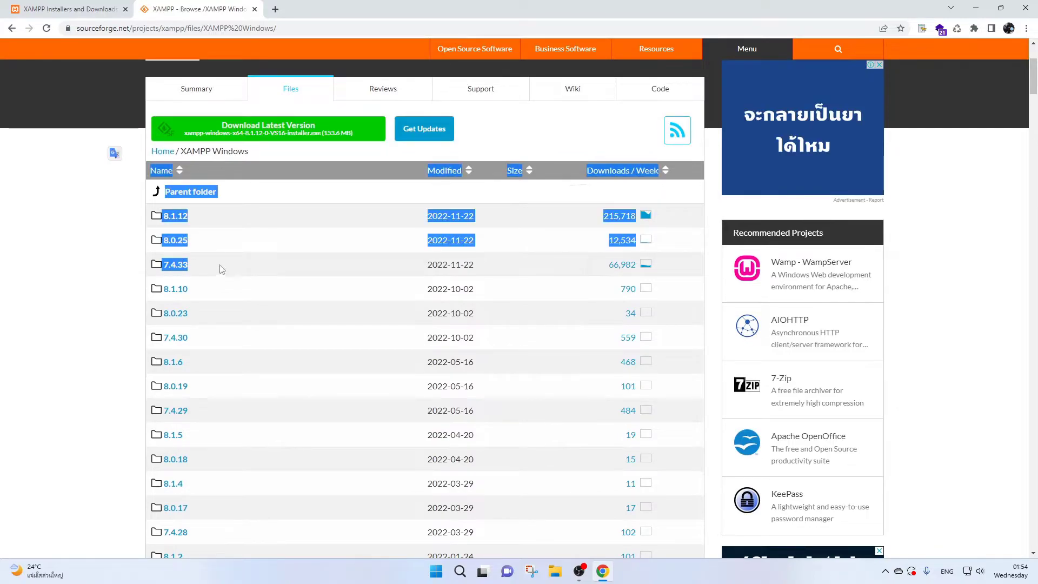
pyautogui.click(222, 271)
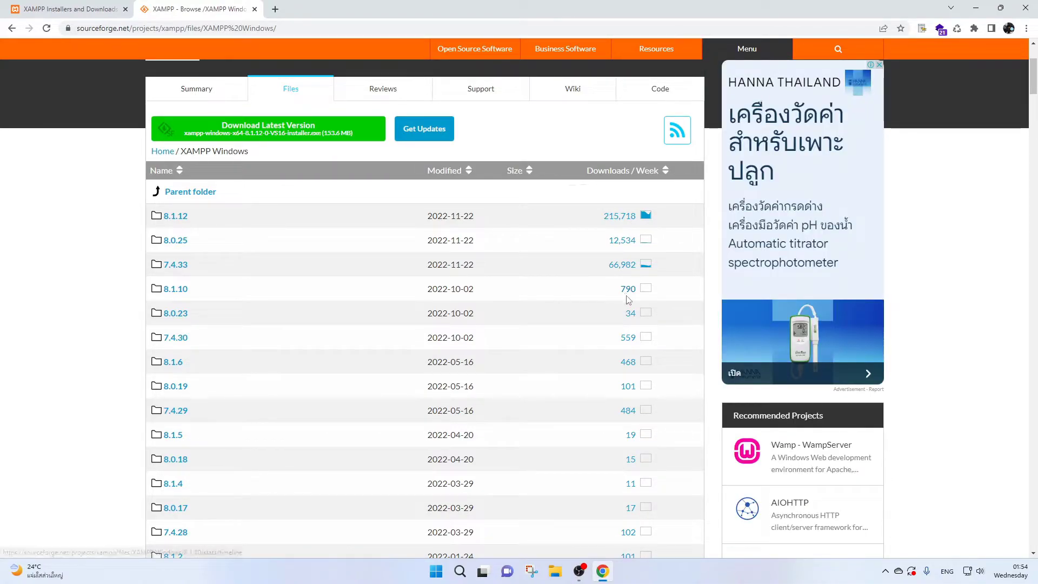
pyautogui.scroll(-1, 628, 289)
pyautogui.scroll(3, 633, 275)
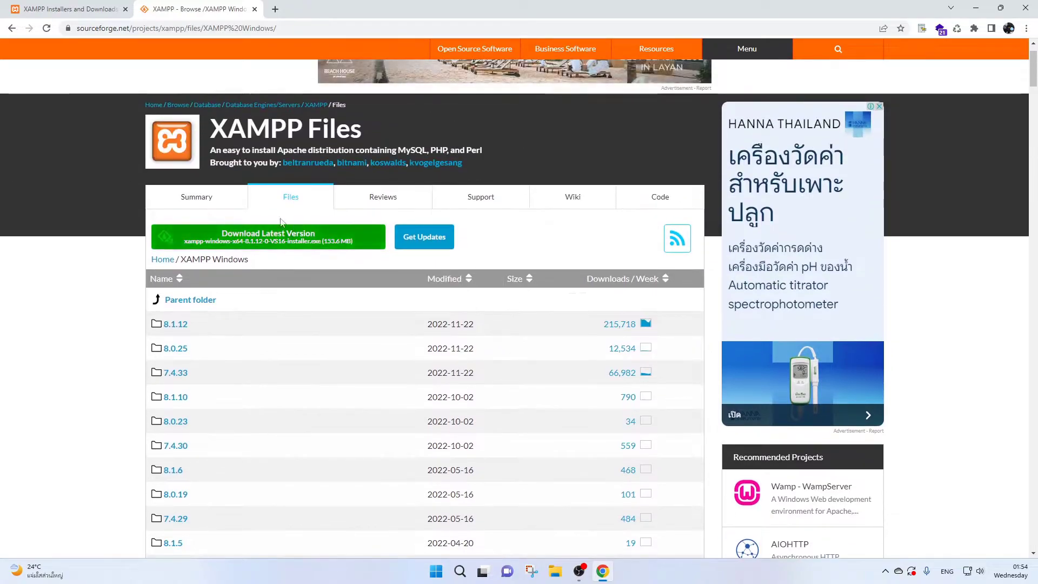
# Step: Return to the Apache Friends home page, reload it and start the download of XAMPP for Windows 8.1.12
pyautogui.click(11, 28)
pyautogui.click(65, 8)
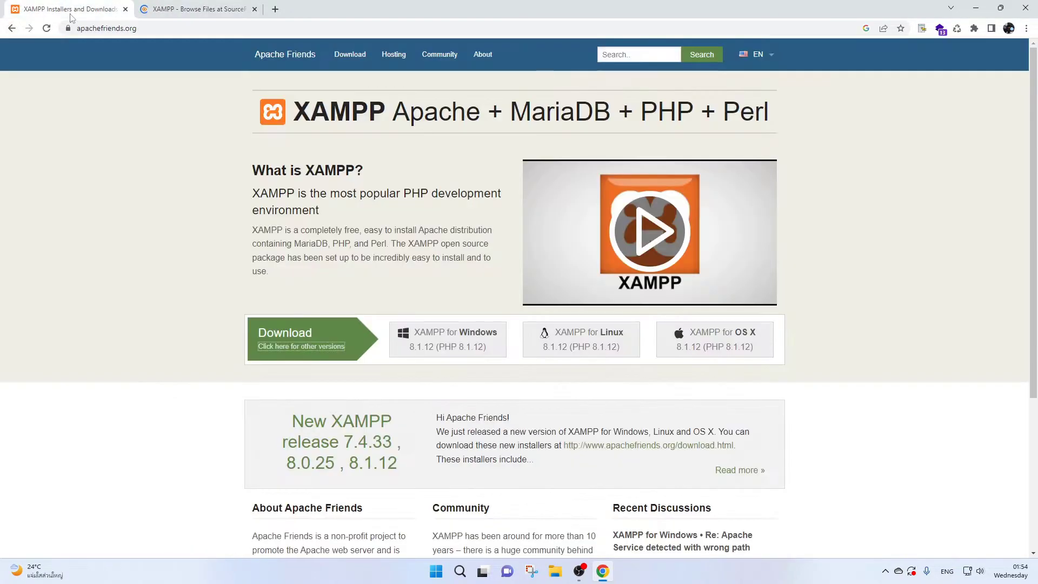
pyautogui.rightClick(136, 184)
pyautogui.click(162, 218)
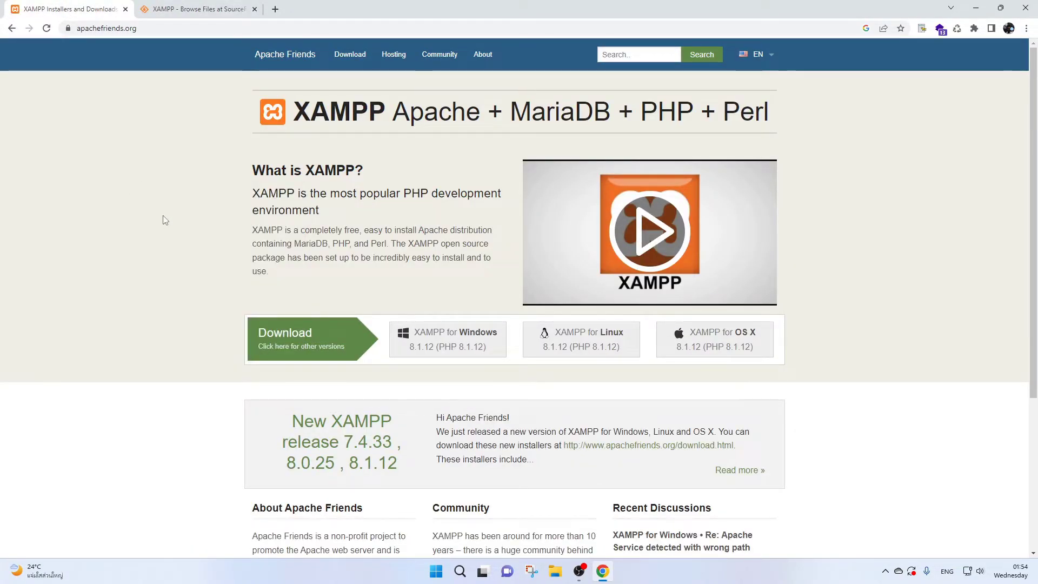
pyautogui.click(472, 352)
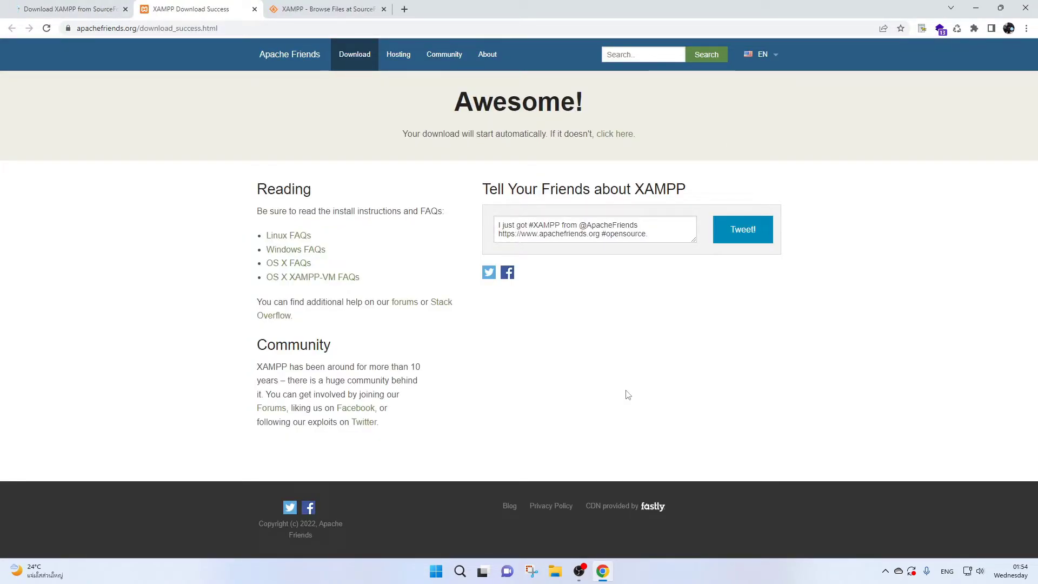
# Step: Read the automatic download notice and follow its fallback link to the XAMPP files on SourceForge
pyautogui.moveTo(393, 139); pyautogui.dragTo(721, 146)
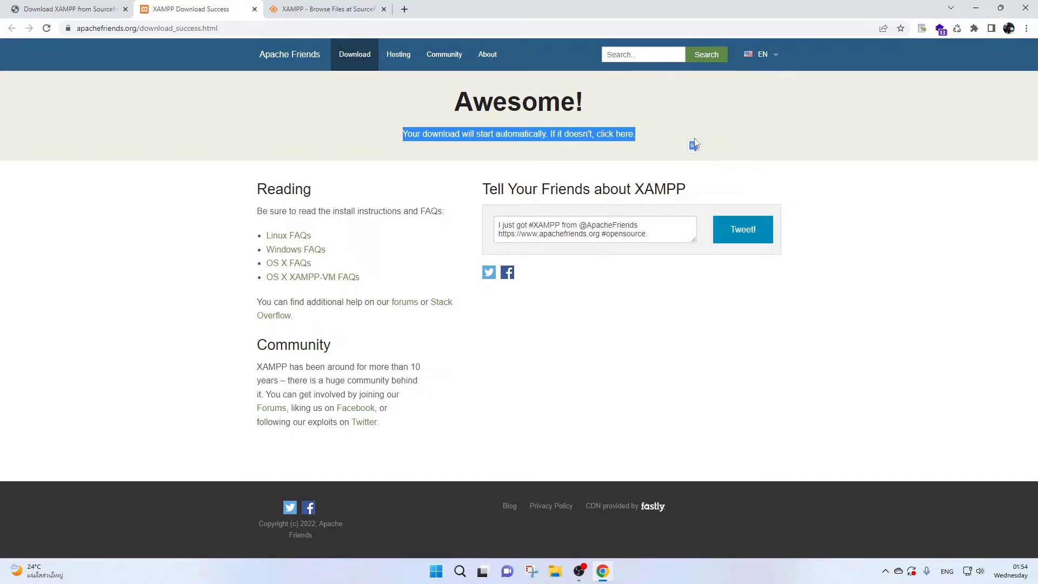
pyautogui.click(693, 144)
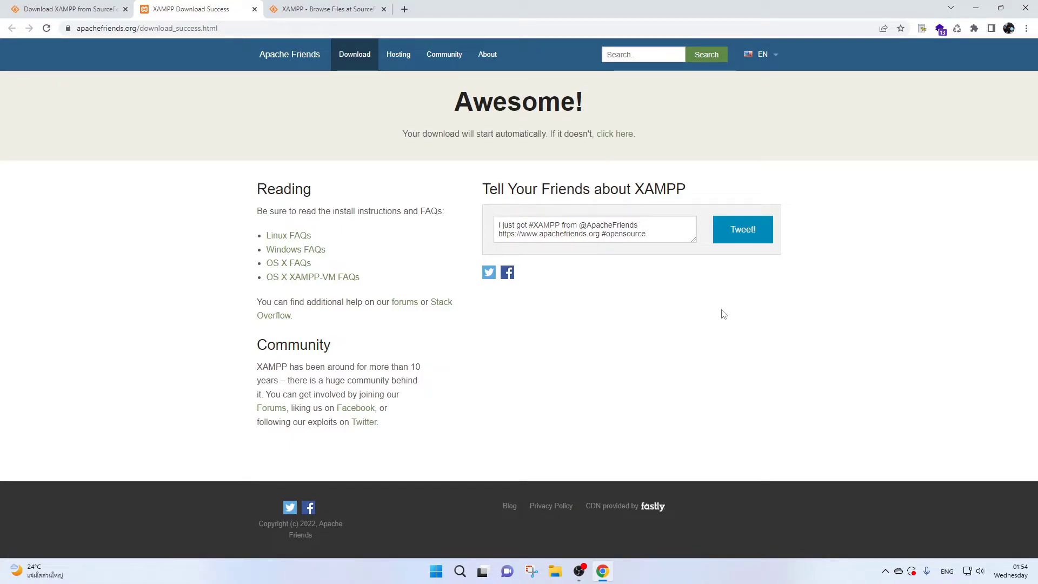
pyautogui.click(621, 136)
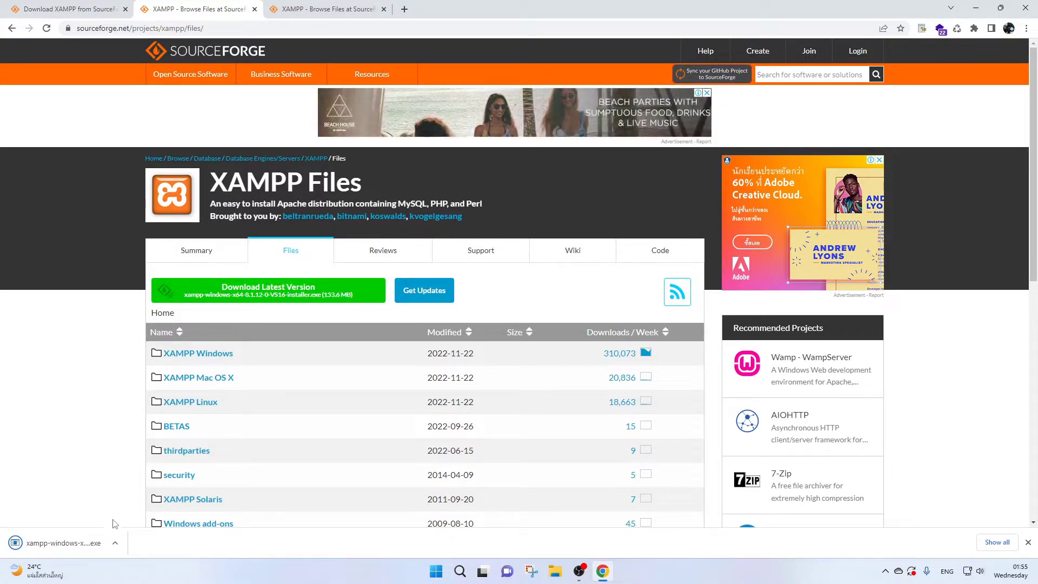
# Step: Locate the downloaded XAMPP 8.1.12 installer in the Downloads folder, run it and minimize the open windows
pyautogui.click(115, 543)
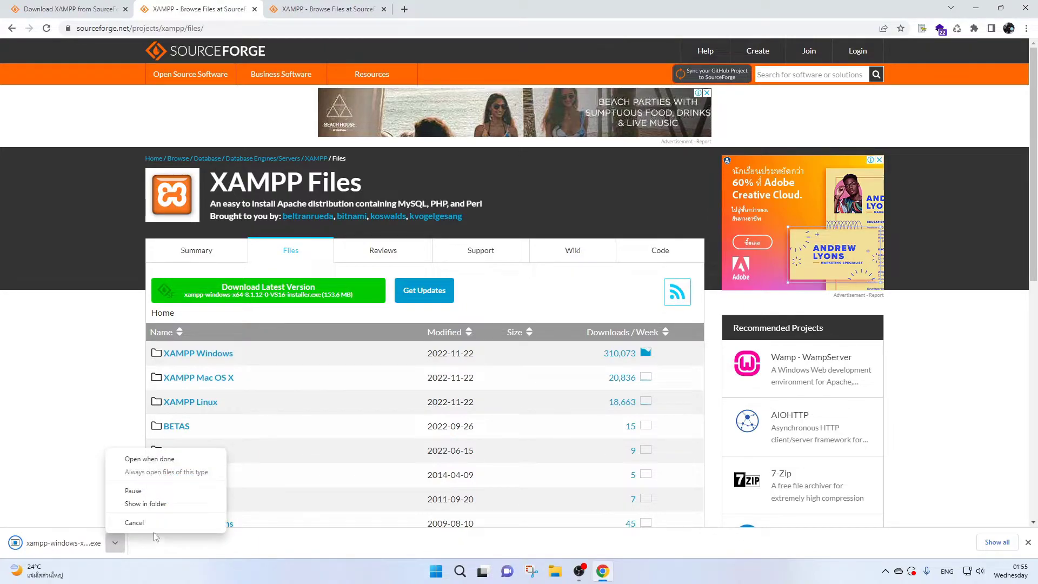
pyautogui.click(180, 510)
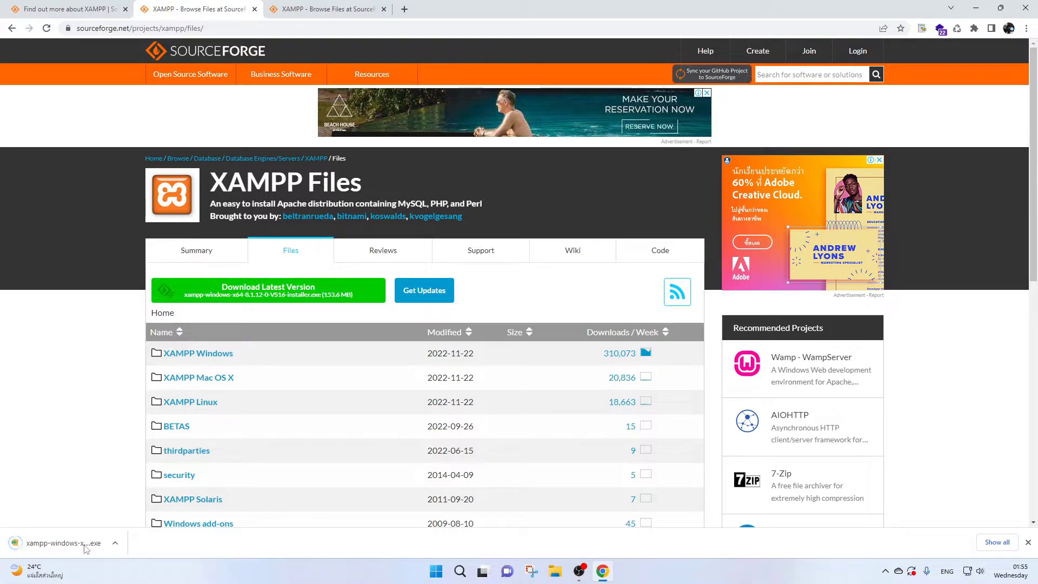
pyautogui.click(115, 543)
pyautogui.click(146, 500)
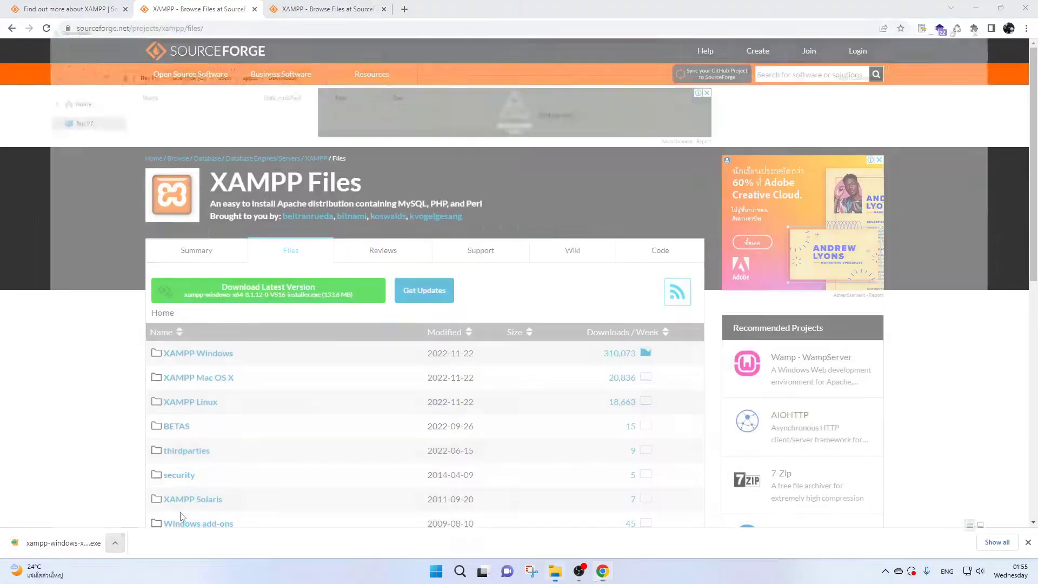
pyautogui.doubleClick(199, 115)
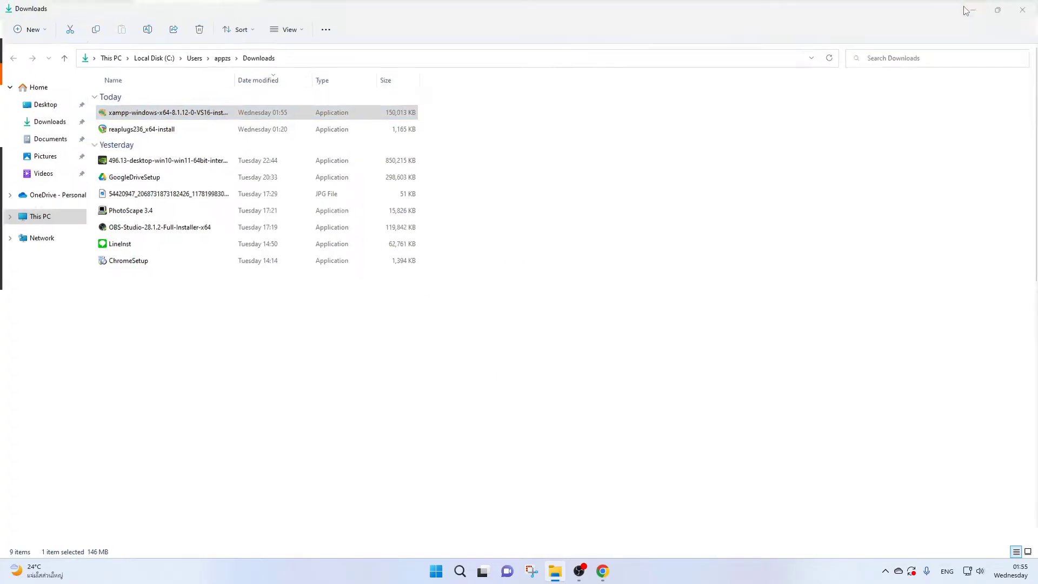
pyautogui.click(972, 8)
pyautogui.click(973, 8)
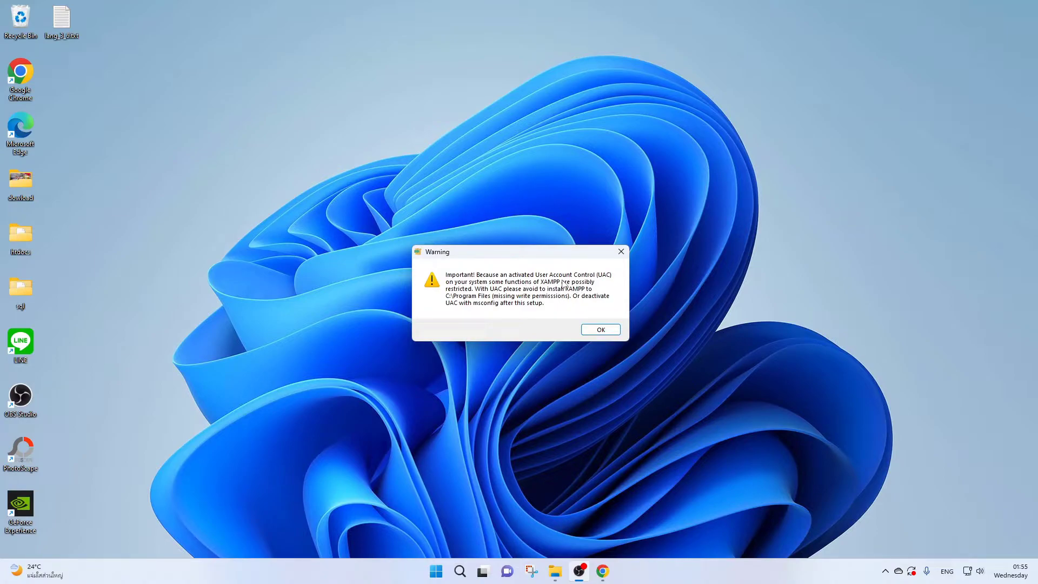
# Step: Acknowledge the User Account Control warning and advance the XAMPP setup wizard to the installation folder page
pyautogui.rightClick(687, 216)
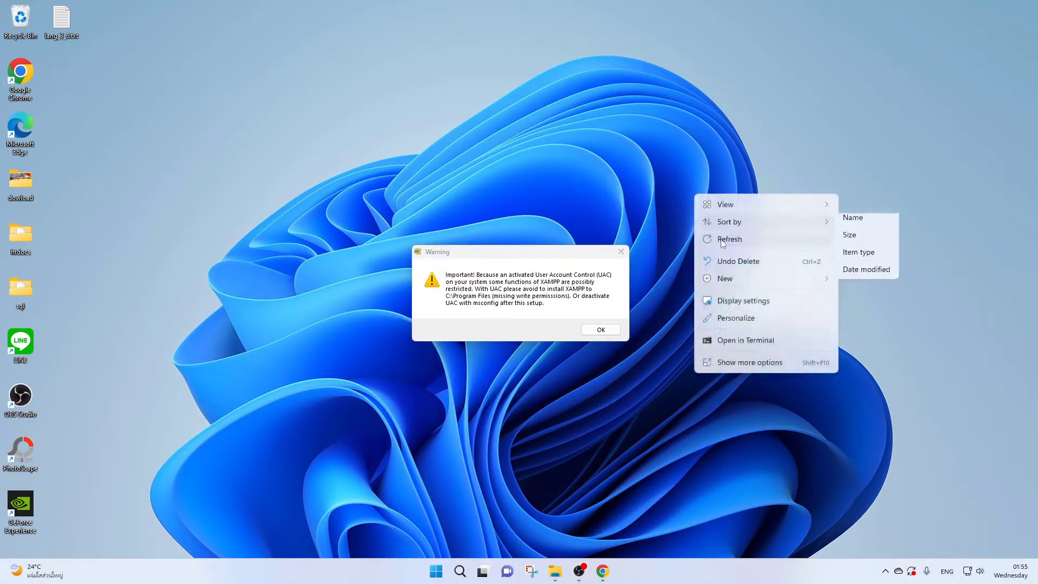
pyautogui.click(710, 240)
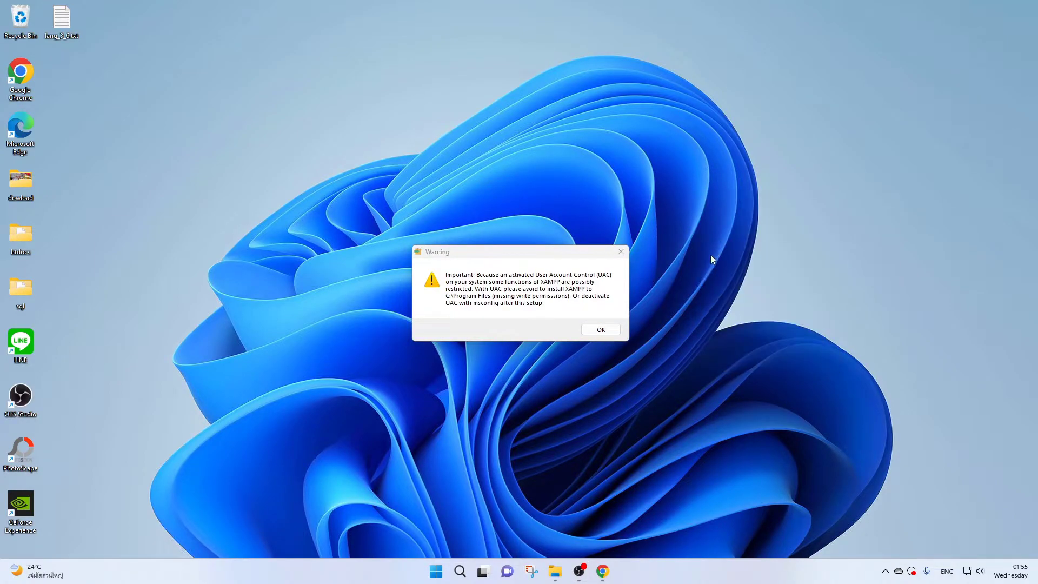
pyautogui.click(599, 331)
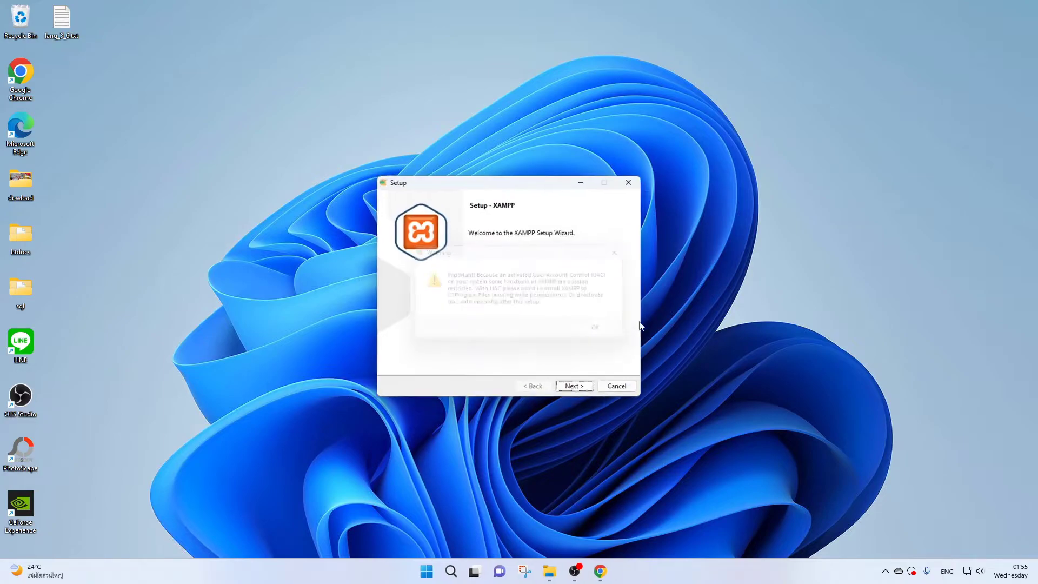
pyautogui.click(577, 390)
pyautogui.click(578, 390)
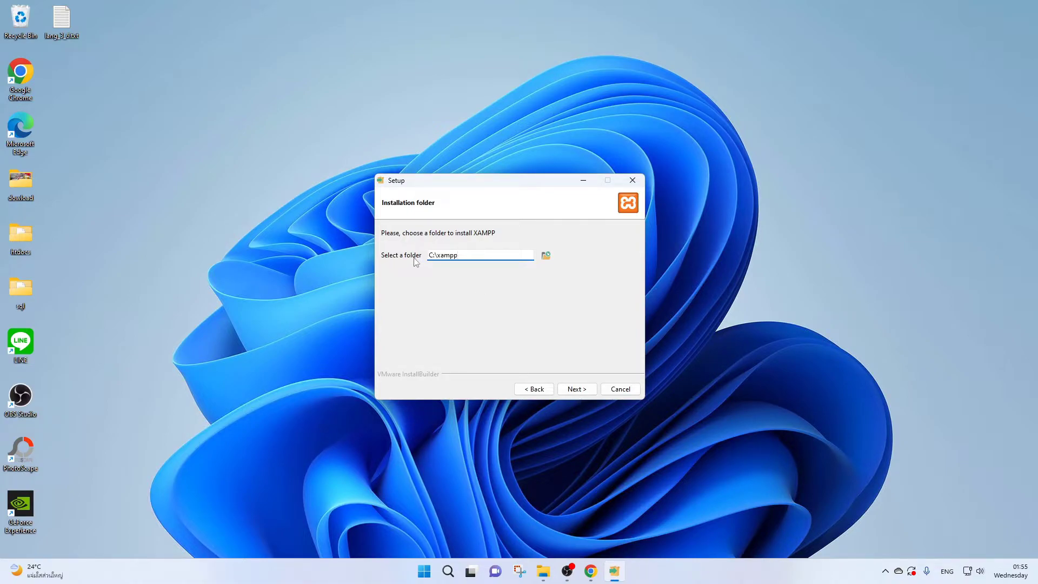
# Step: Keep C:\xampp as the installation folder and continue to the language selection
pyautogui.doubleClick(433, 256)
pyautogui.rightClick(709, 218)
pyautogui.click(754, 258)
pyautogui.click(570, 279)
pyautogui.click(488, 261)
pyautogui.rightClick(682, 183)
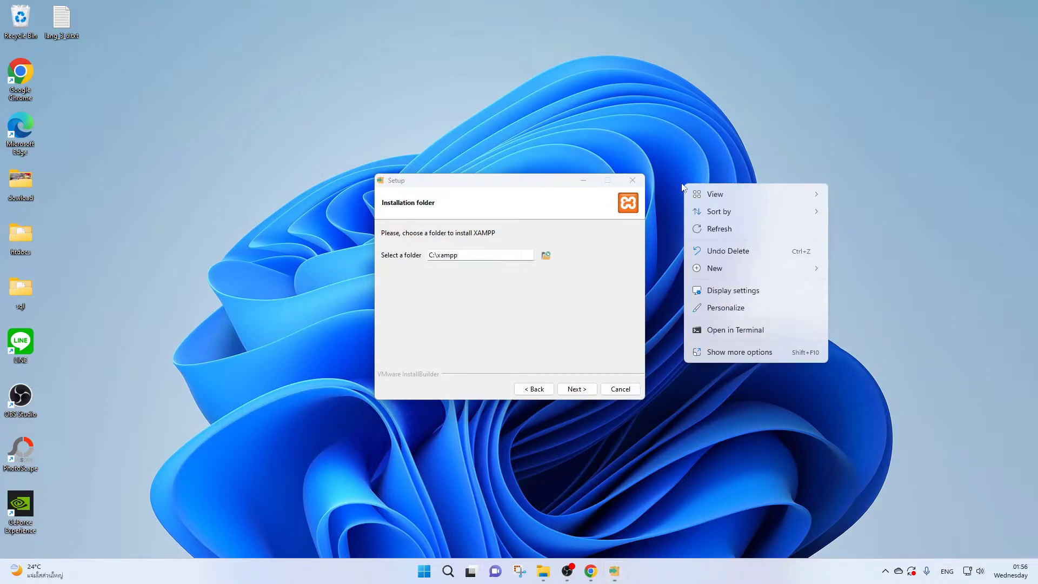
pyautogui.click(714, 226)
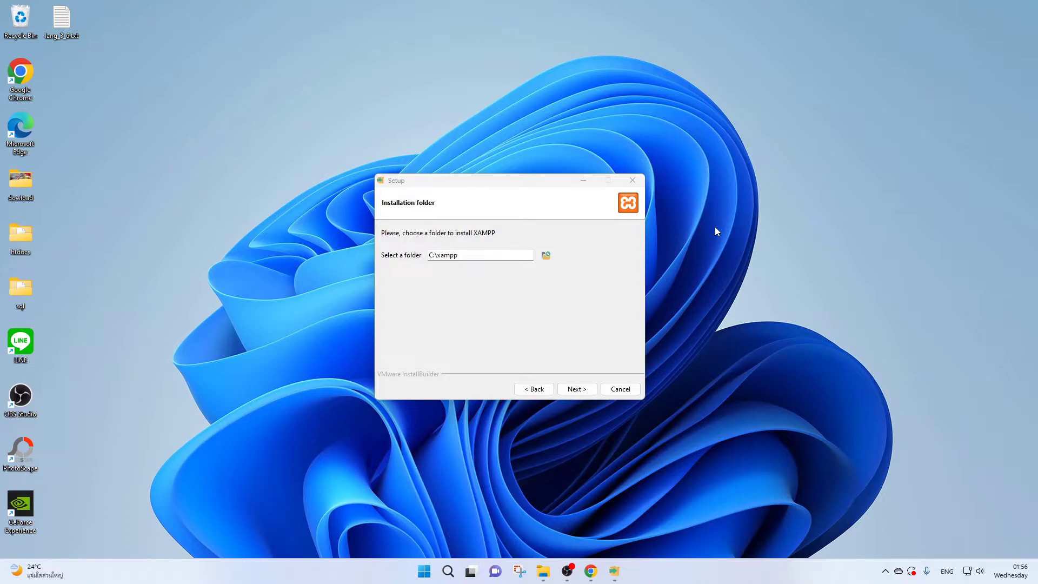
pyautogui.rightClick(702, 215)
pyautogui.click(735, 263)
pyautogui.click(576, 390)
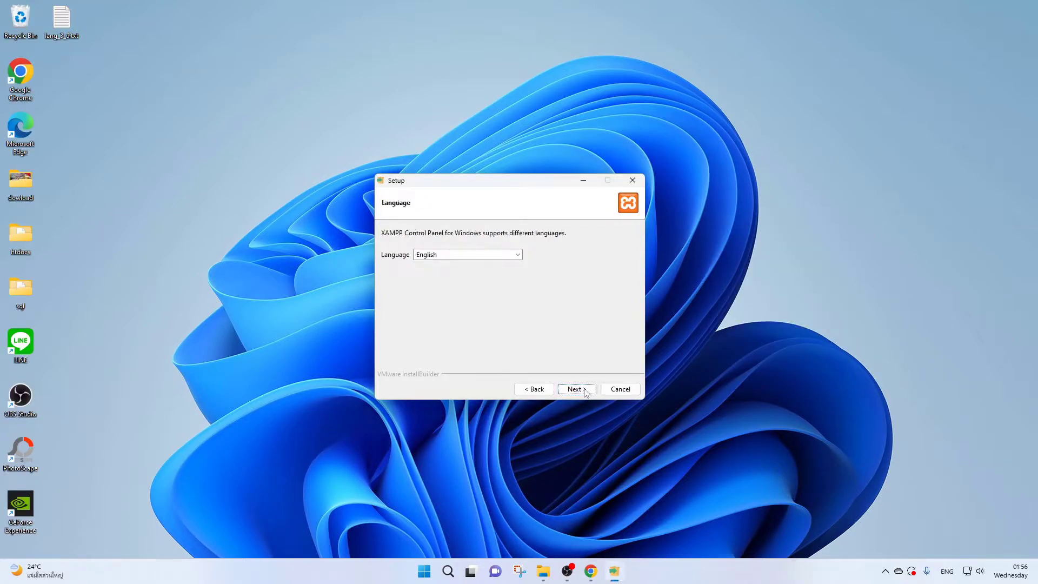
# Step: Keep English as the XAMPP Control Panel language and start the installation
pyautogui.click(518, 254)
pyautogui.click(547, 251)
pyautogui.click(587, 390)
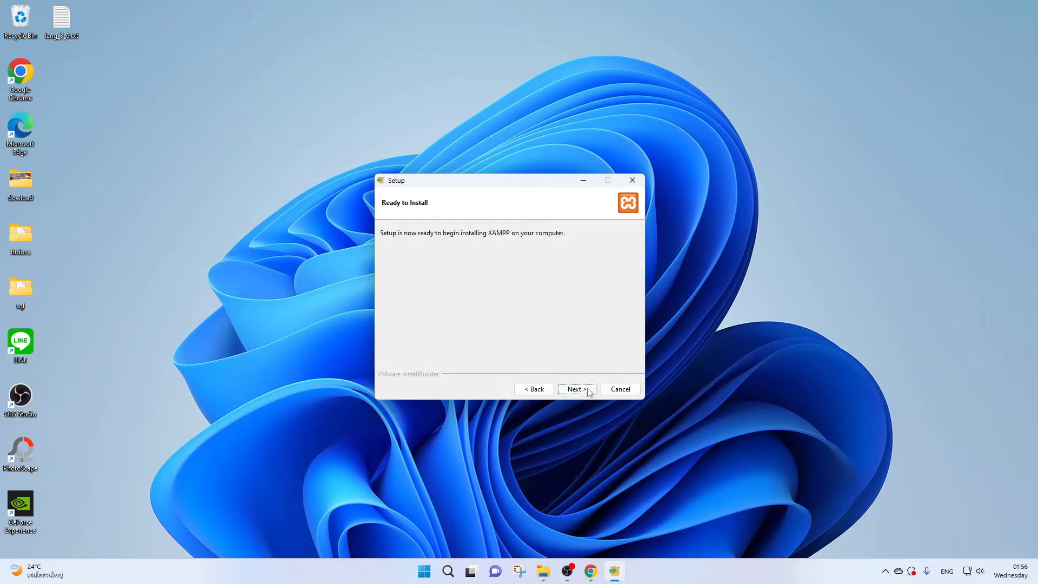
pyautogui.click(588, 390)
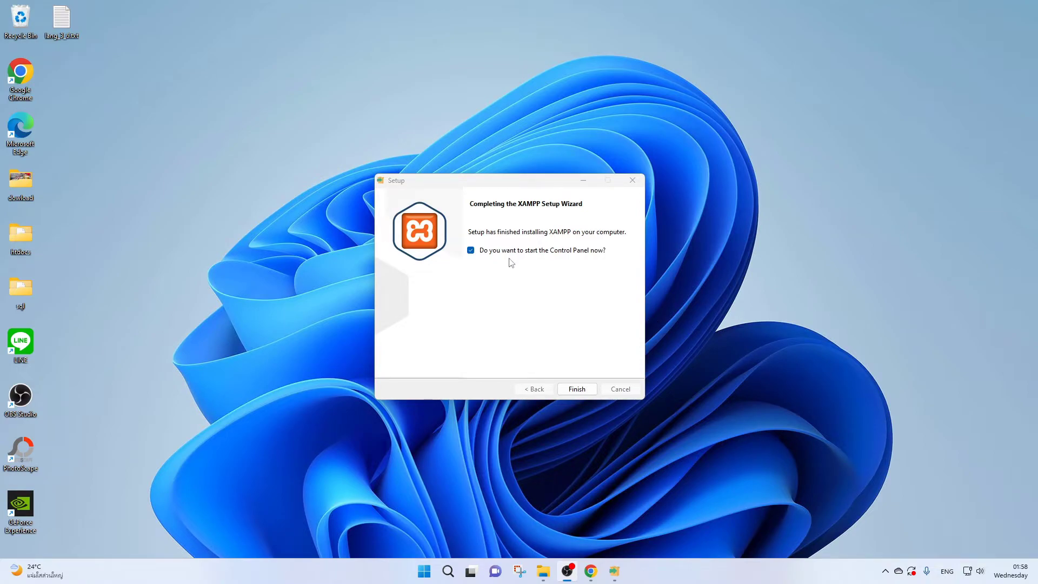
# Step: Finish the setup with the Control Panel set to start, and move its window to mid-screen and enlarge it
pyautogui.click(577, 389)
pyautogui.moveTo(214, 11); pyautogui.dragTo(541, 176)
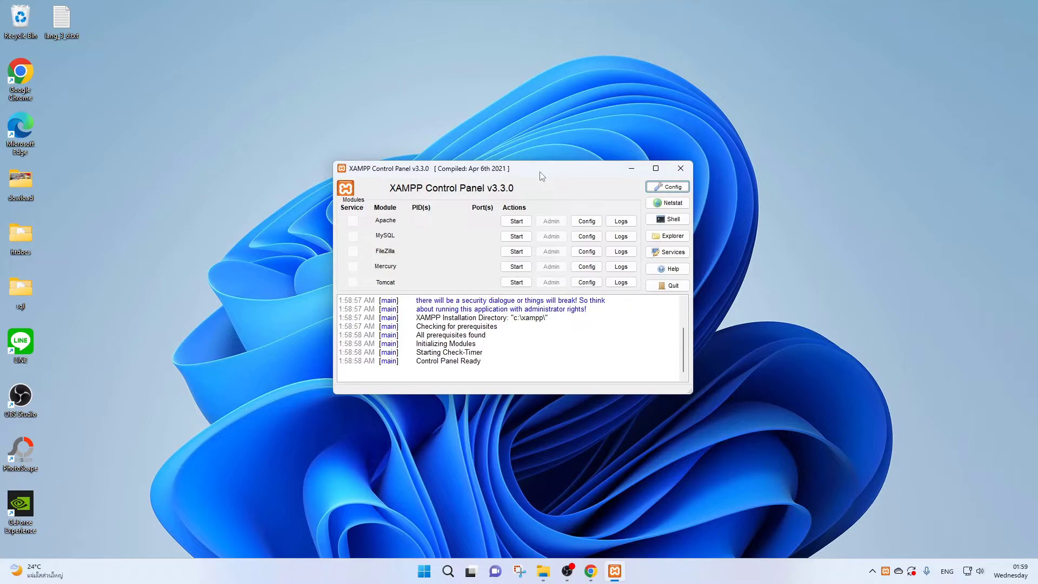
pyautogui.click(326, 167)
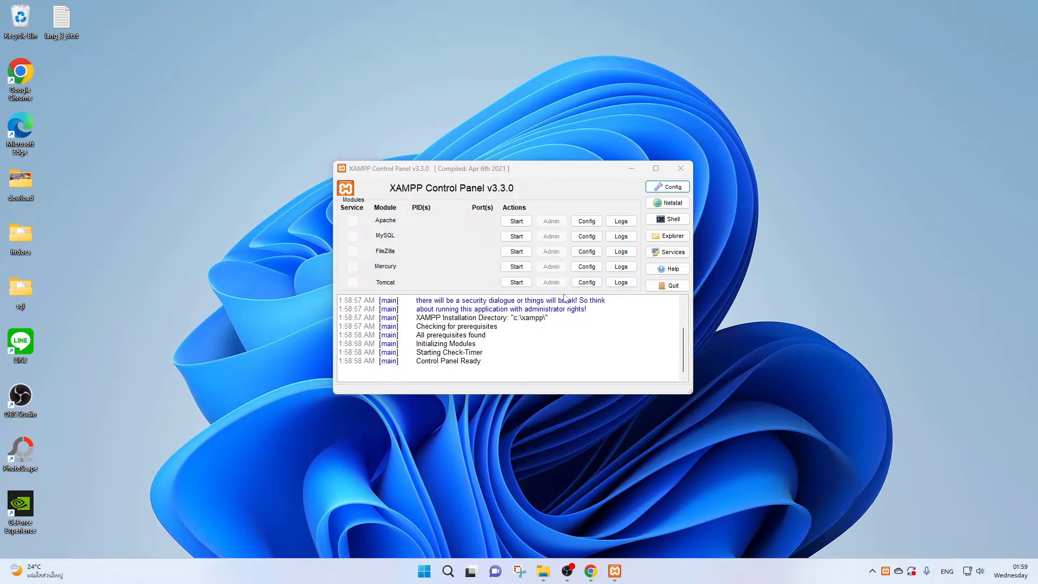
pyautogui.click(377, 225)
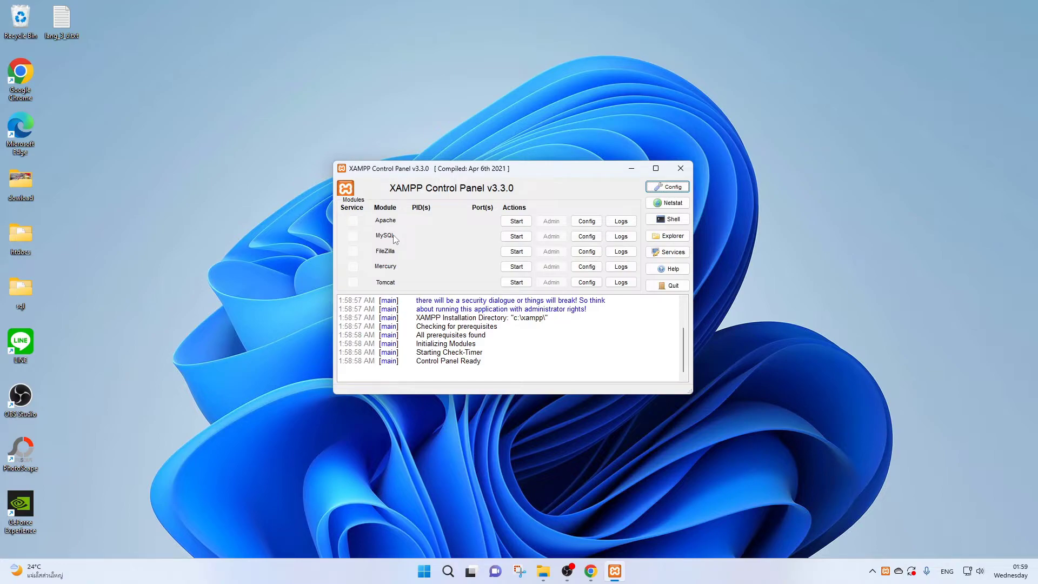
pyautogui.moveTo(695, 396); pyautogui.dragTo(716, 437)
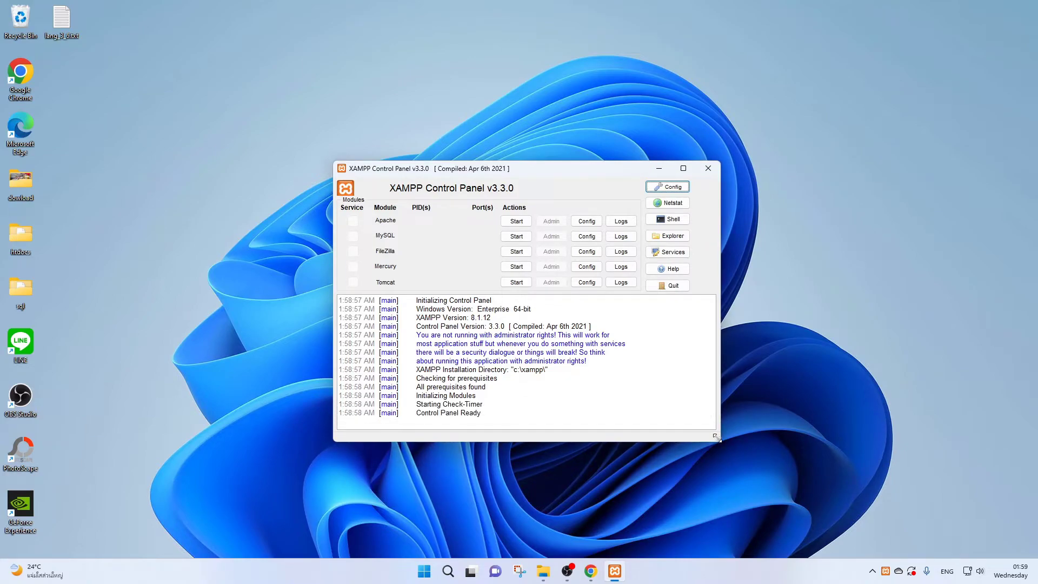
# Step: Look at the Netstat socket list, the XAMPP shell and the Control Panel configuration, closing each without changes
pyautogui.click(670, 202)
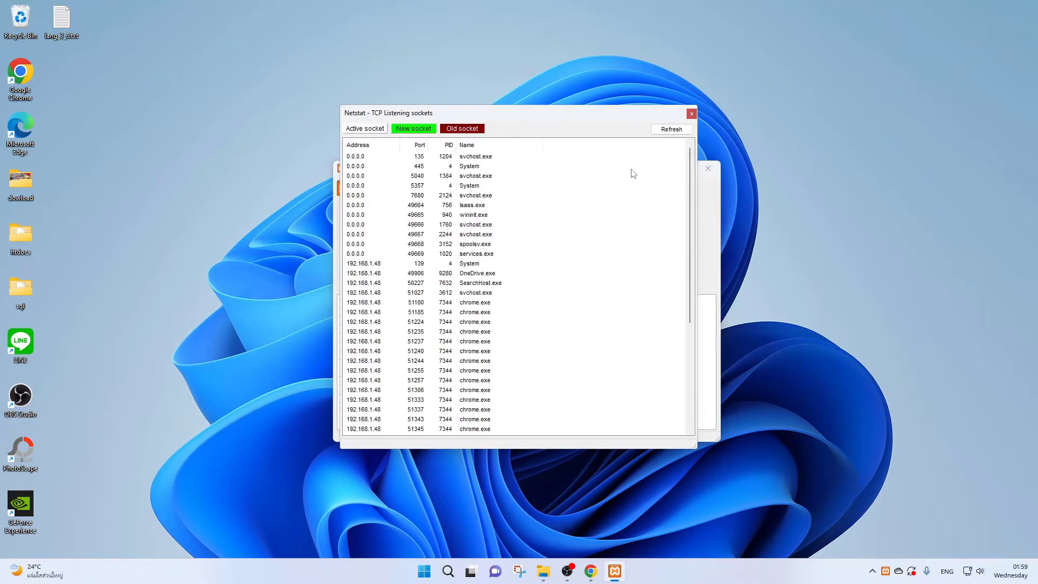
pyautogui.click(691, 113)
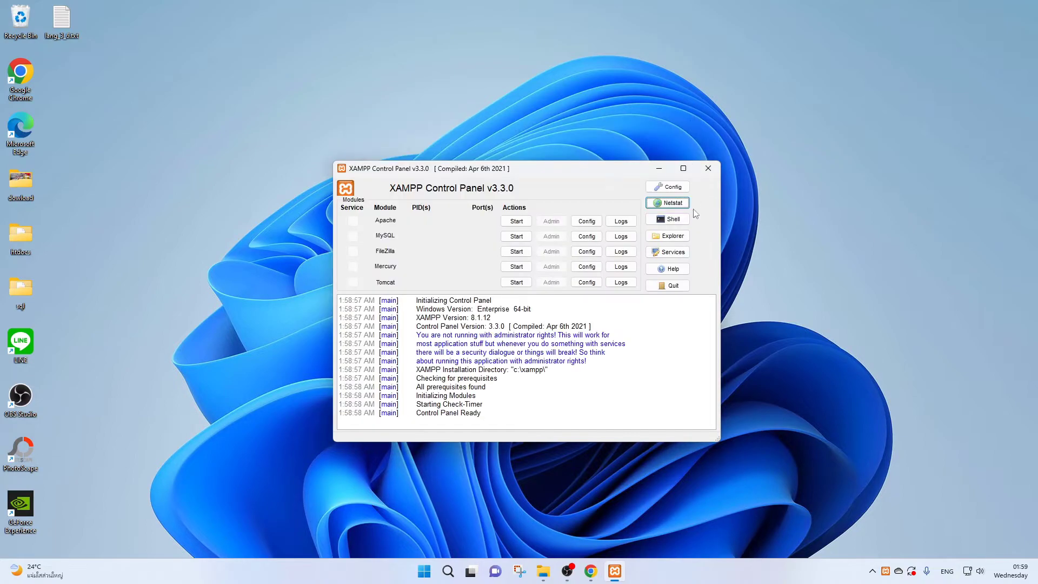
pyautogui.click(682, 219)
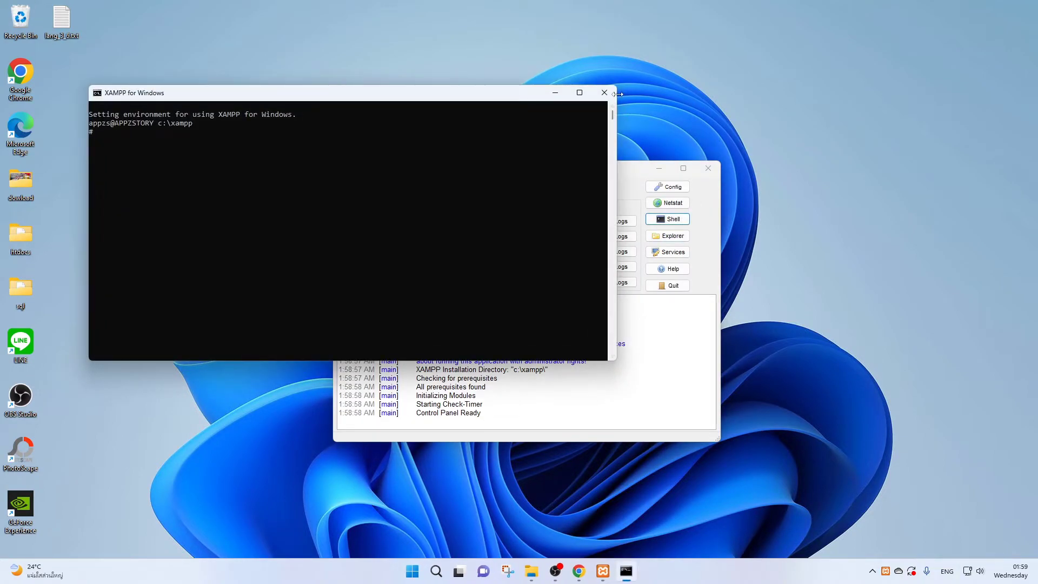
pyautogui.click(604, 92)
pyautogui.click(669, 187)
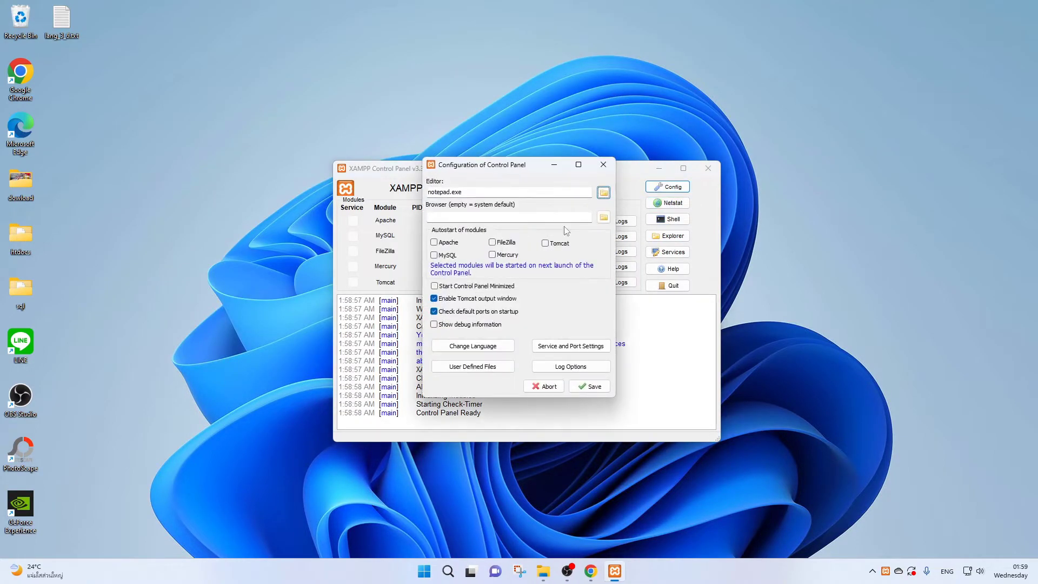
pyautogui.click(603, 164)
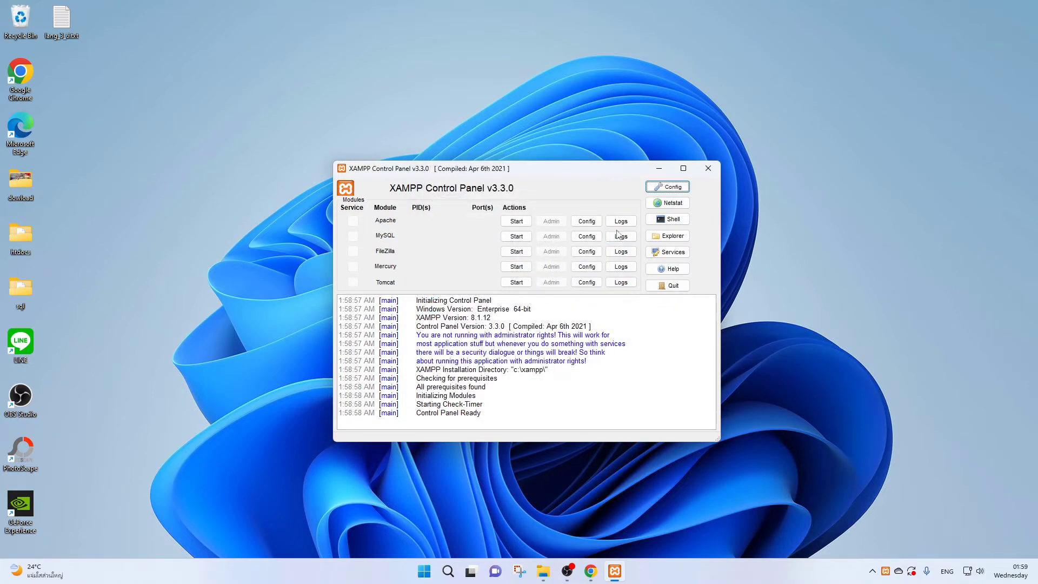
# Step: Start the Apache and MySQL modules and dismiss the firewall alert for mysqld
pyautogui.moveTo(551, 173)
pyautogui.mouseDown()
pyautogui.moveTo(582, 199)
pyautogui.moveTo(544, 157)
pyautogui.mouseUp()
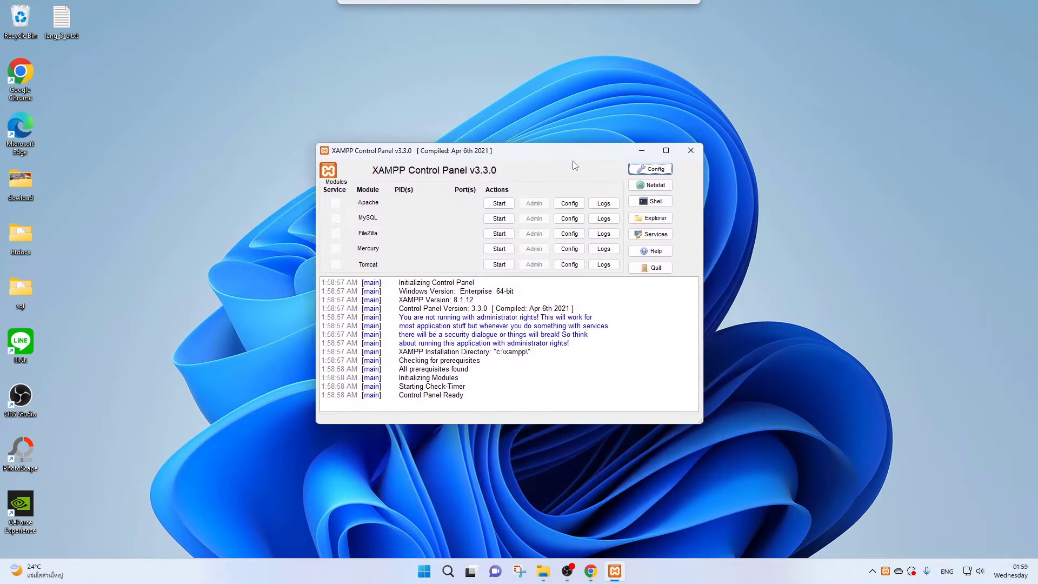
pyautogui.rightClick(730, 174)
pyautogui.click(754, 213)
pyautogui.click(507, 207)
pyautogui.click(499, 218)
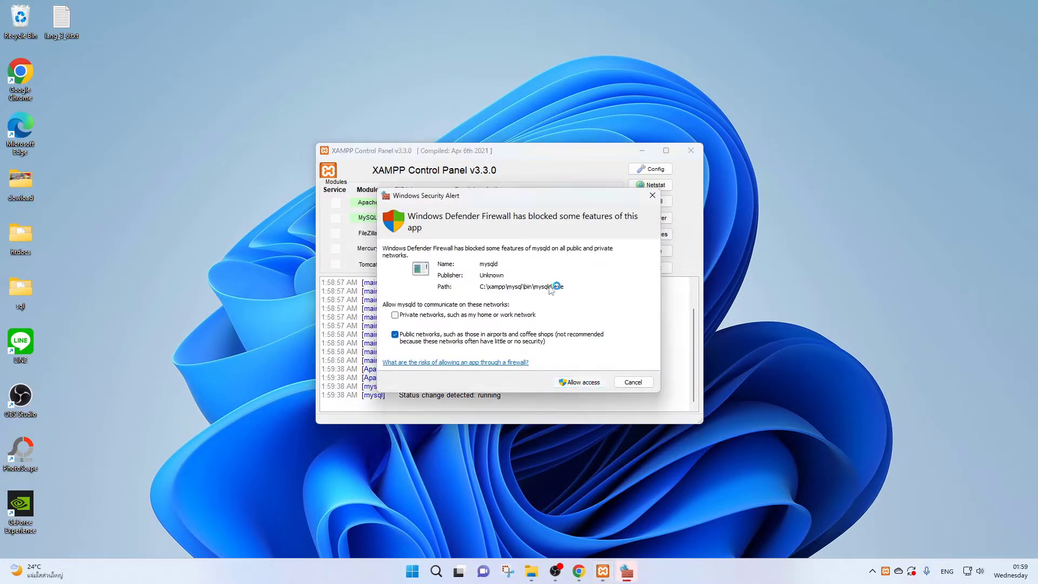
pyautogui.press('Escape')
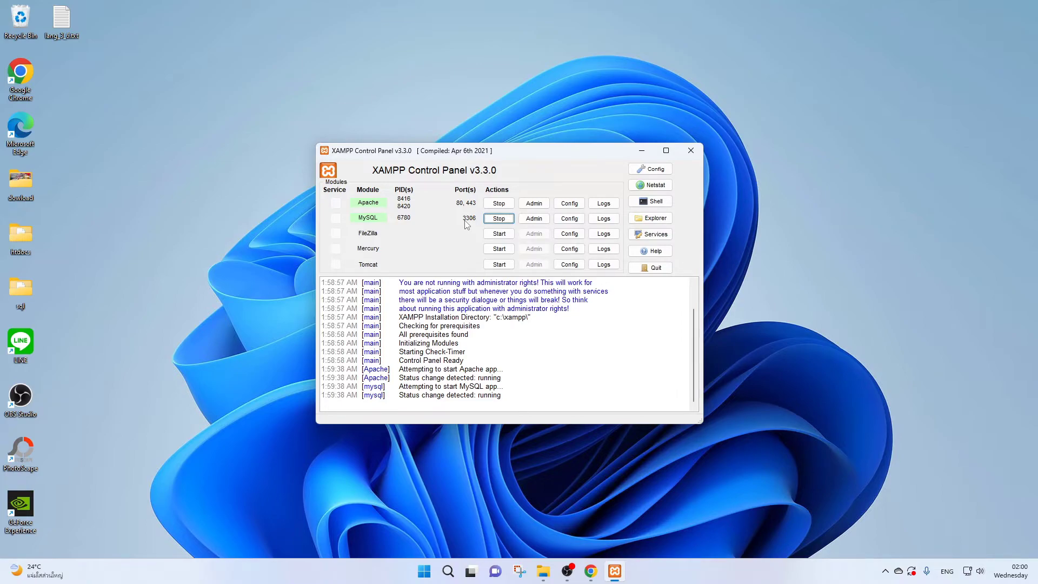
# Step: Open Apache's admin page from the XAMPP Control Panel in the browser
pyautogui.rightClick(770, 113)
pyautogui.click(811, 158)
pyautogui.moveTo(546, 158); pyautogui.dragTo(570, 154)
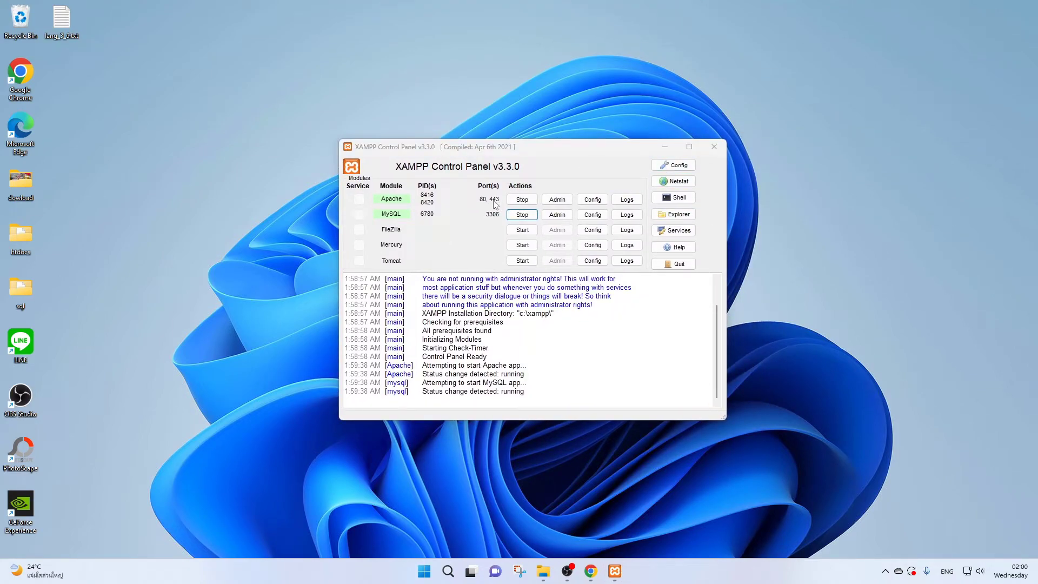
pyautogui.click(553, 201)
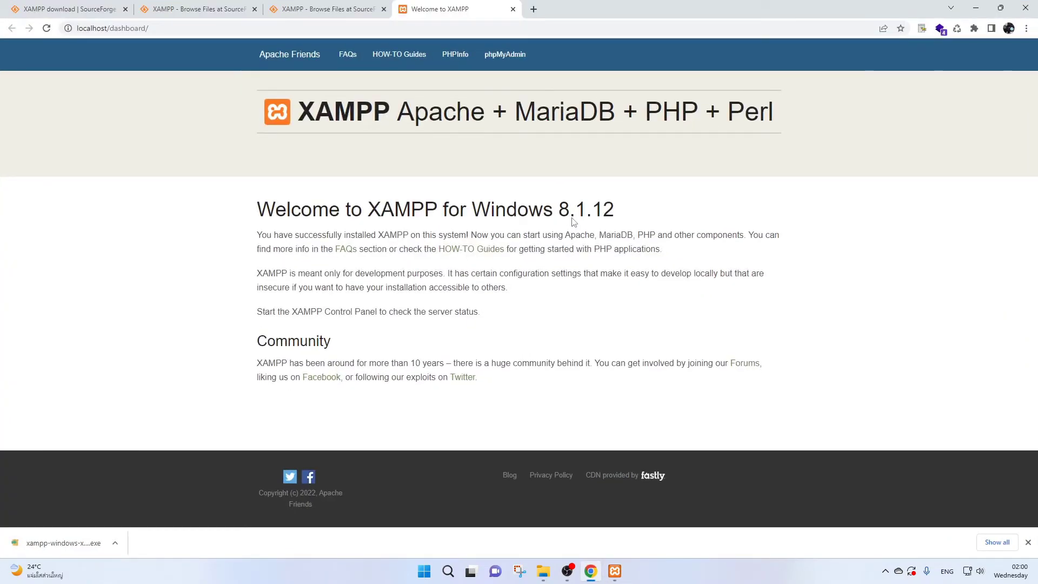
# Step: Shorten the dashboard page's address to localhost and load it
pyautogui.click(99, 32)
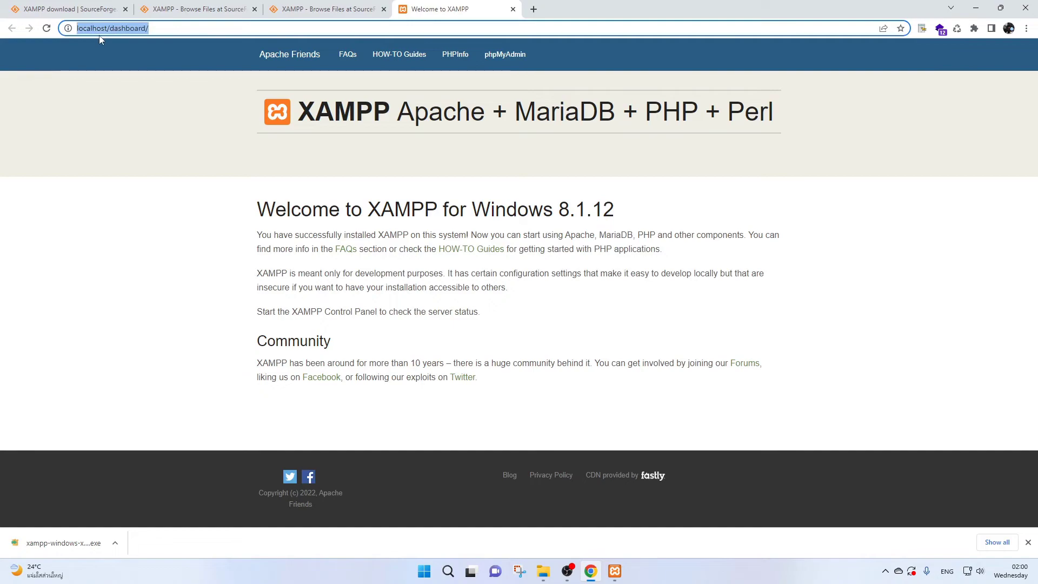
pyautogui.click(98, 33)
pyautogui.doubleClick(98, 30)
pyautogui.click(106, 31)
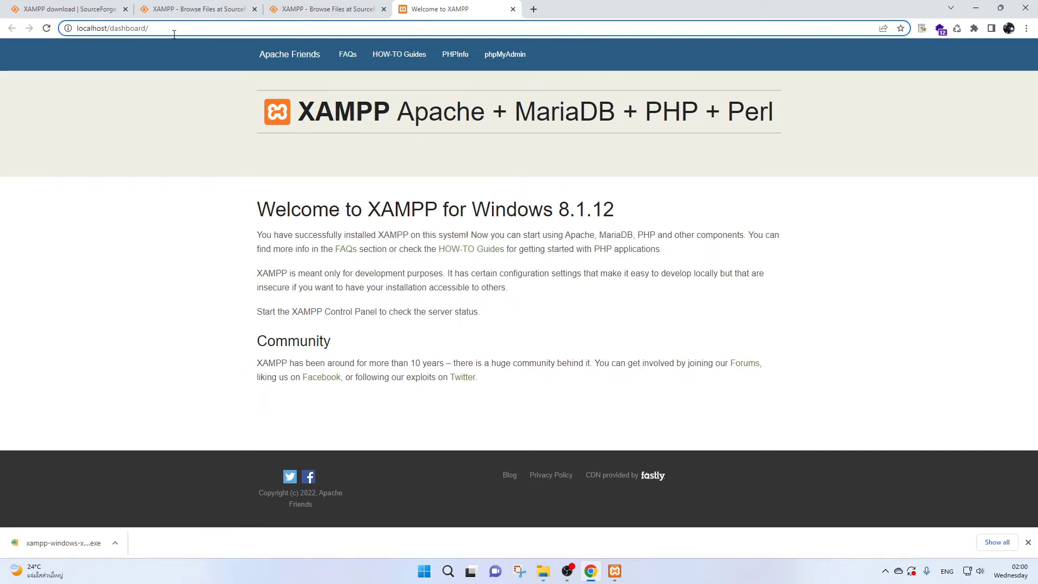
pyautogui.click(108, 30)
pyautogui.hotkey('shift', 'End')
pyautogui.press('BackSpace')
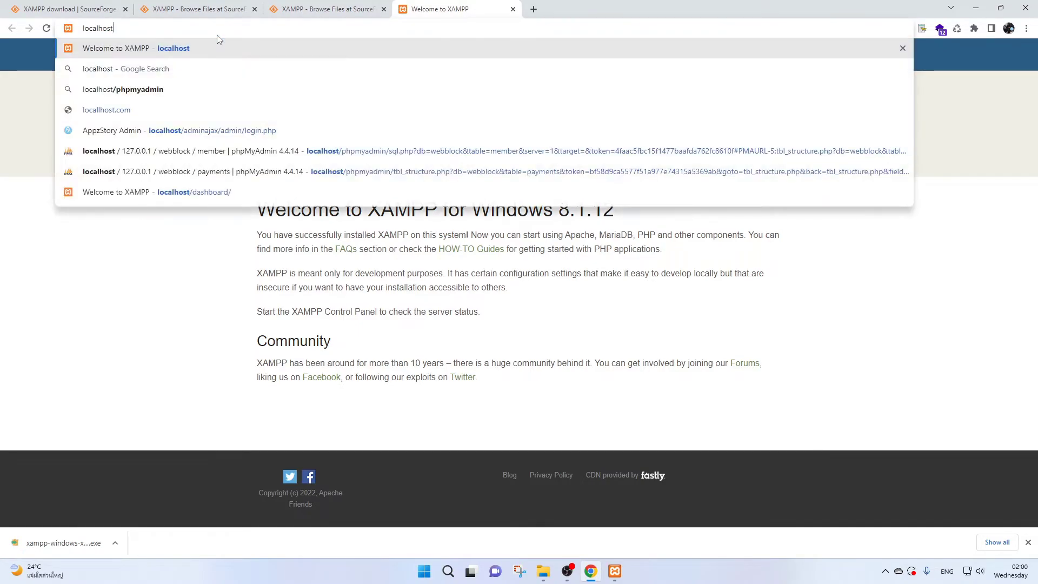
pyautogui.press('Return')
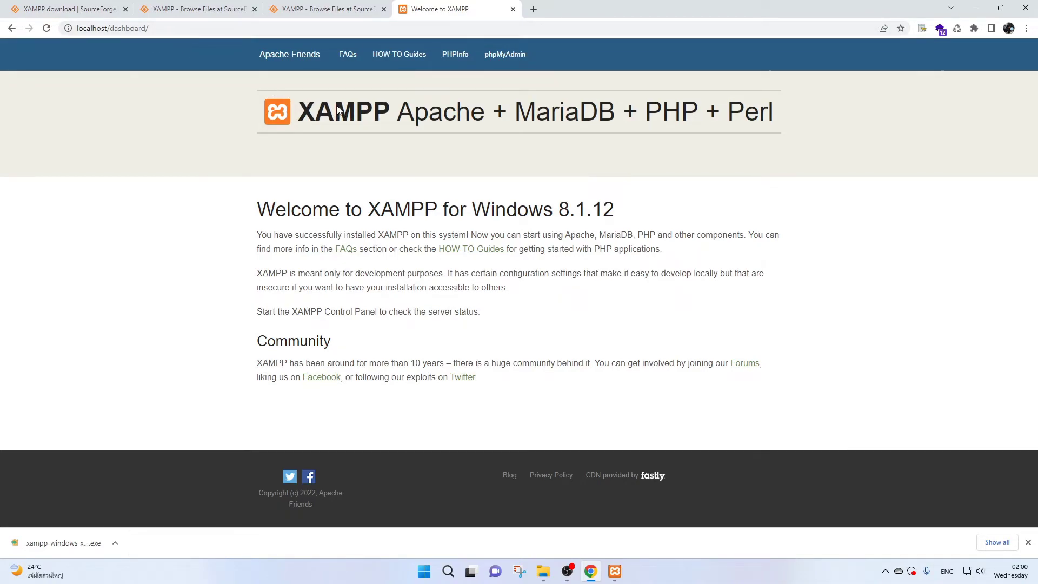
# Step: Examine the XAMPP dashboard's welcome text and the components named in its heading, including Apache, MariaDB and PHP
pyautogui.moveTo(225, 110); pyautogui.dragTo(718, 406)
pyautogui.click(757, 371)
pyautogui.moveTo(757, 371); pyautogui.dragTo(225, 110)
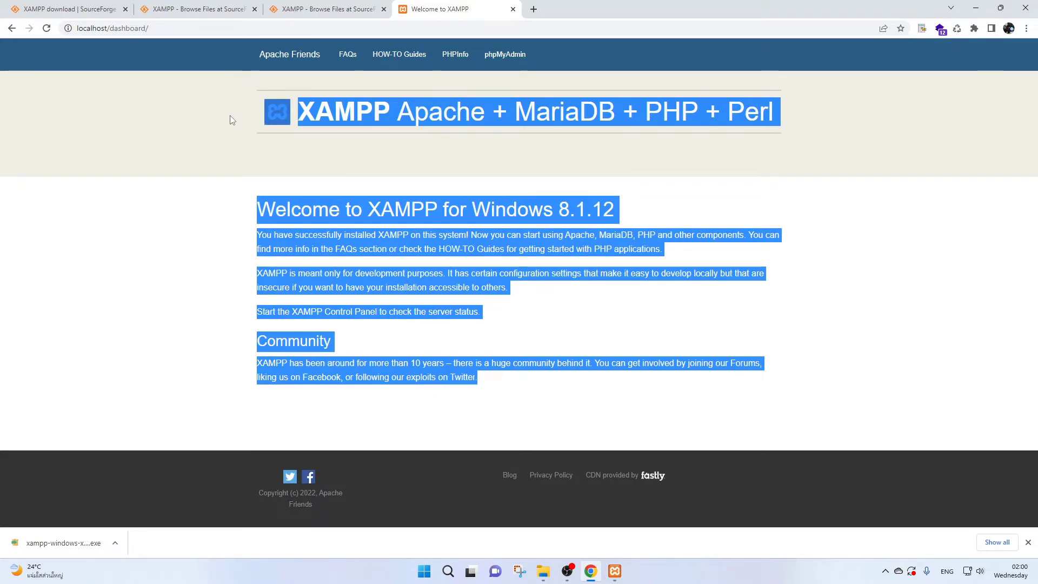
pyautogui.click(285, 125)
pyautogui.moveTo(419, 120); pyautogui.dragTo(510, 120)
pyautogui.doubleClick(565, 114)
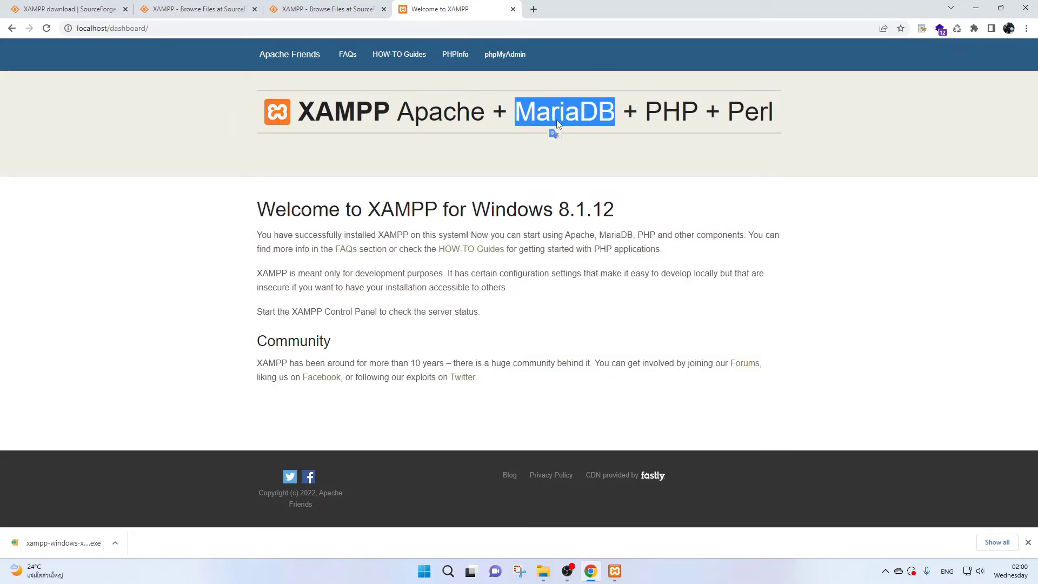
pyautogui.doubleClick(671, 113)
pyautogui.click(749, 120)
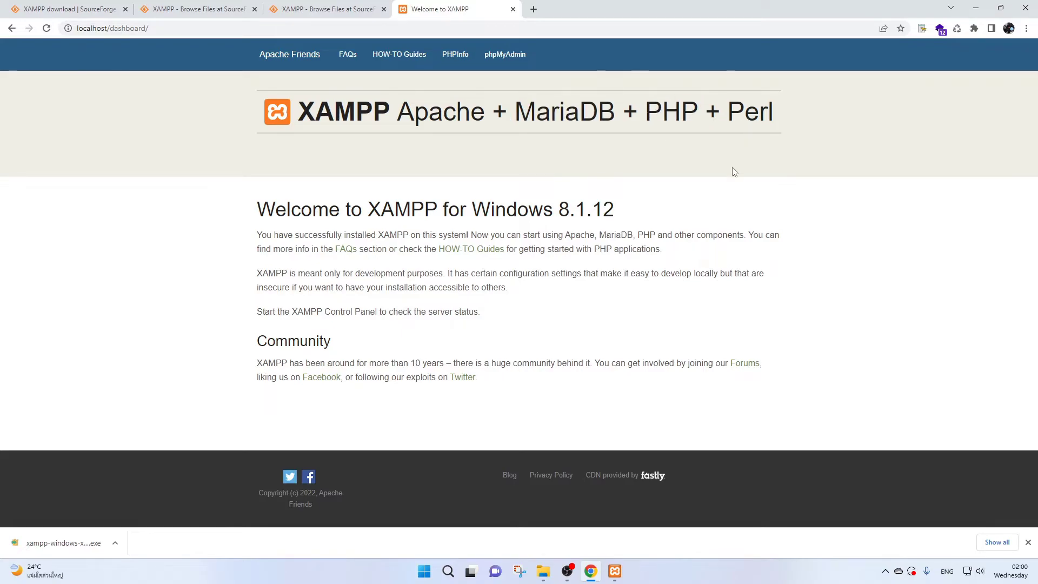
# Step: Open the PHPInfo page from the XAMPP dashboard and examine the PHP version and configuration table
pyautogui.click(454, 54)
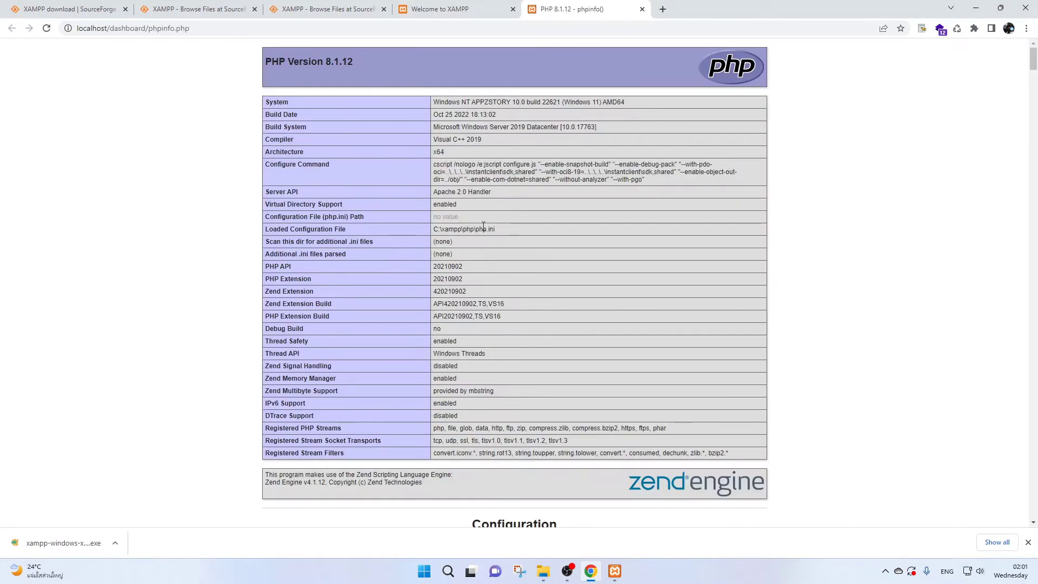
pyautogui.moveTo(302, 76); pyautogui.dragTo(809, 395)
pyautogui.click(810, 396)
# Step: Open phpMyAdmin from the XAMPP dashboard, and again as MySQL's admin page from the XAMPP Control Panel
pyautogui.click(443, 9)
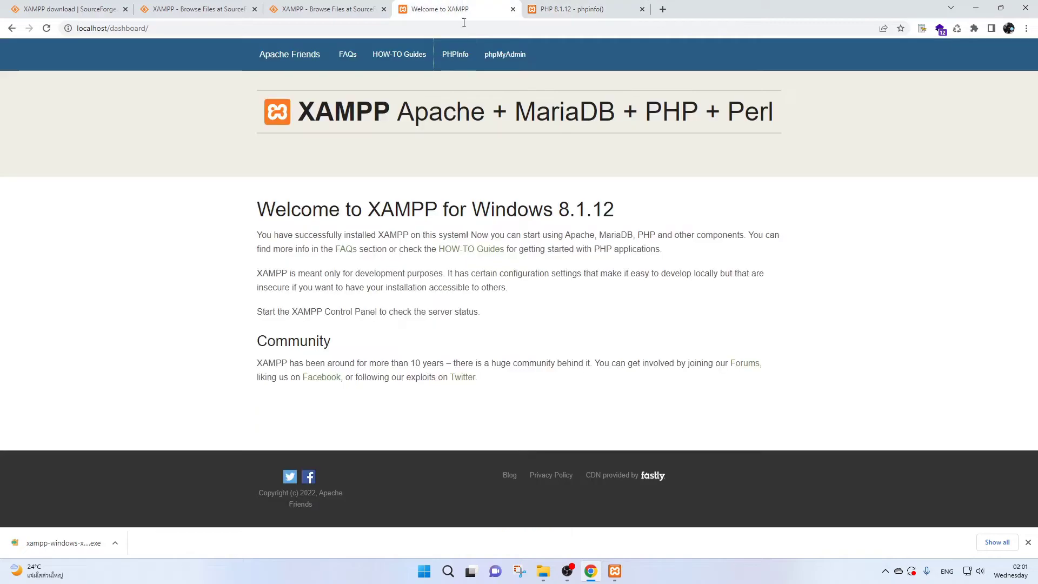
pyautogui.click(504, 70)
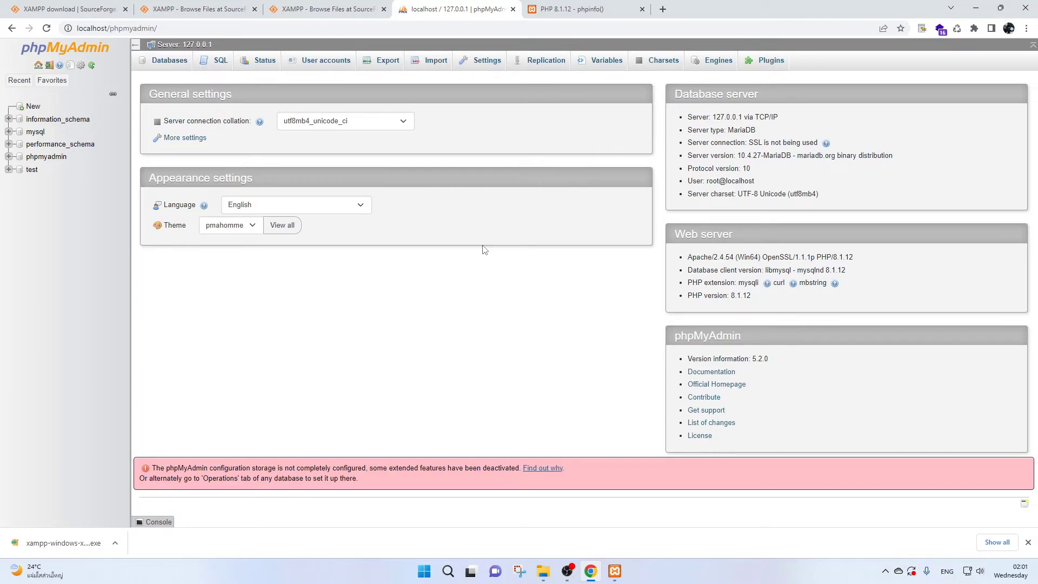
pyautogui.click(615, 571)
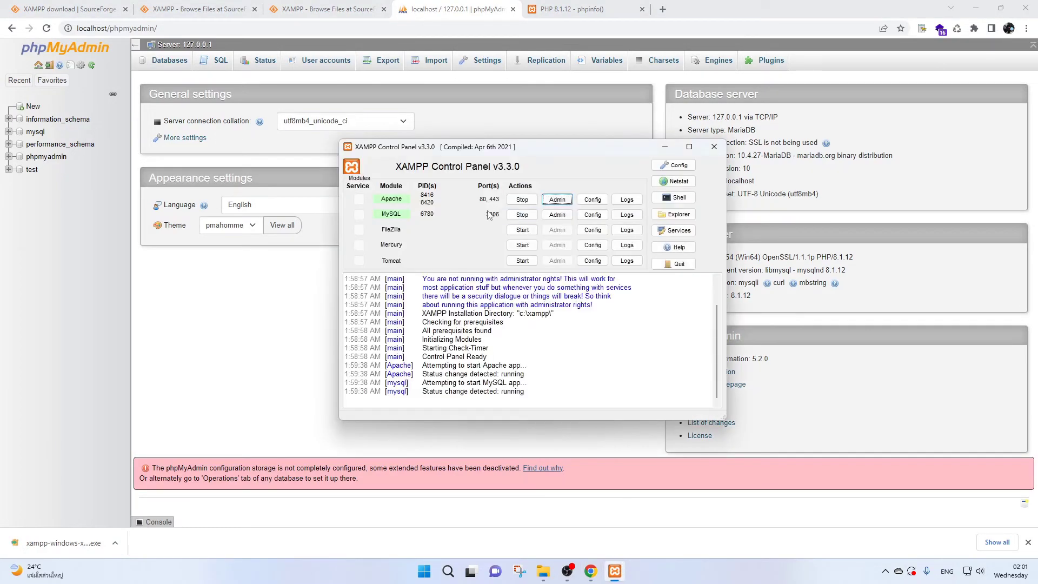
pyautogui.click(556, 215)
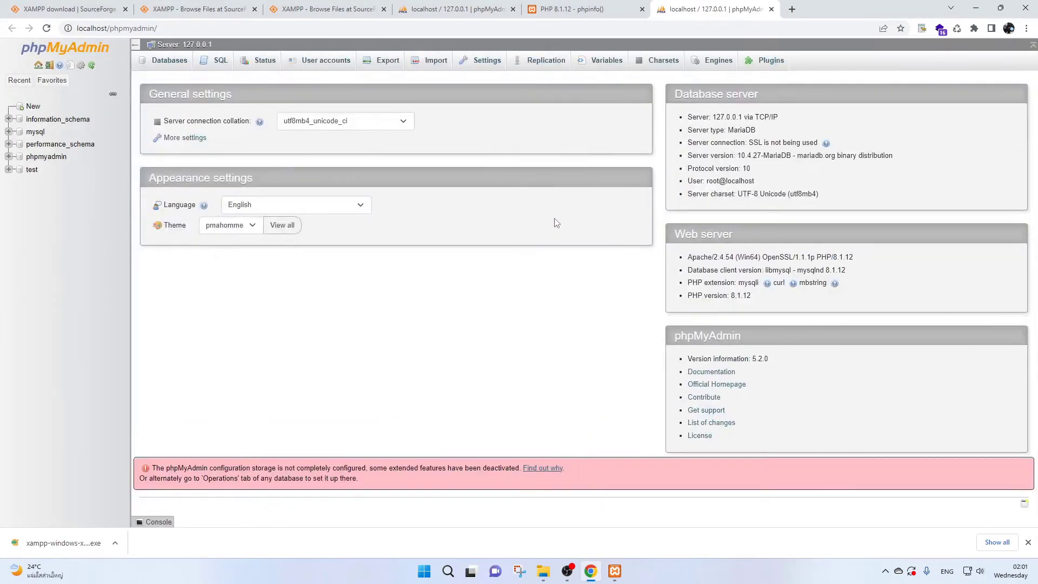
# Step: Switch to File Explorer, open the htdocs folder inside C:\xampp and look over its default files and folders
pyautogui.click(614, 571)
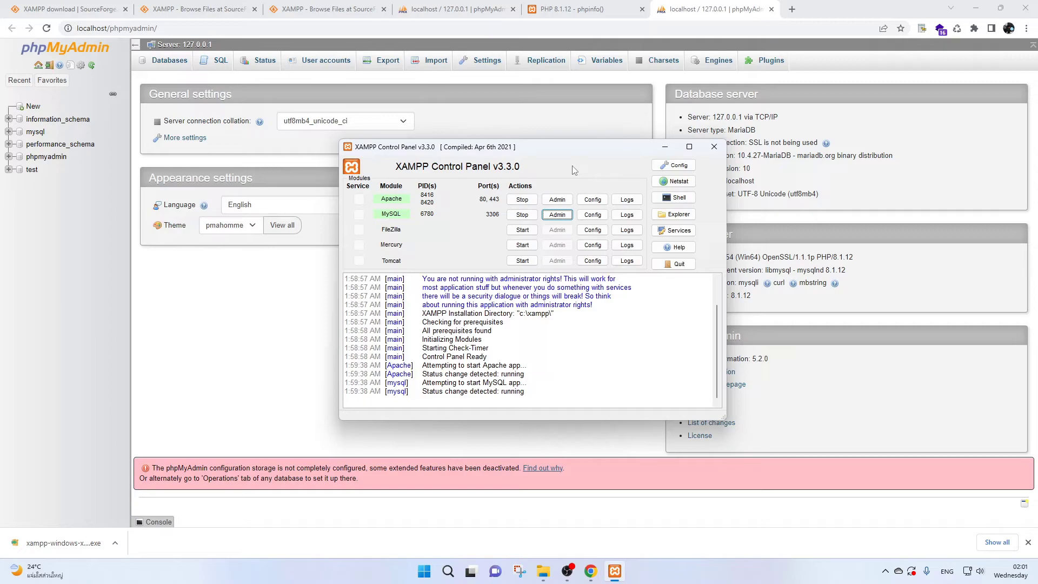
pyautogui.click(544, 570)
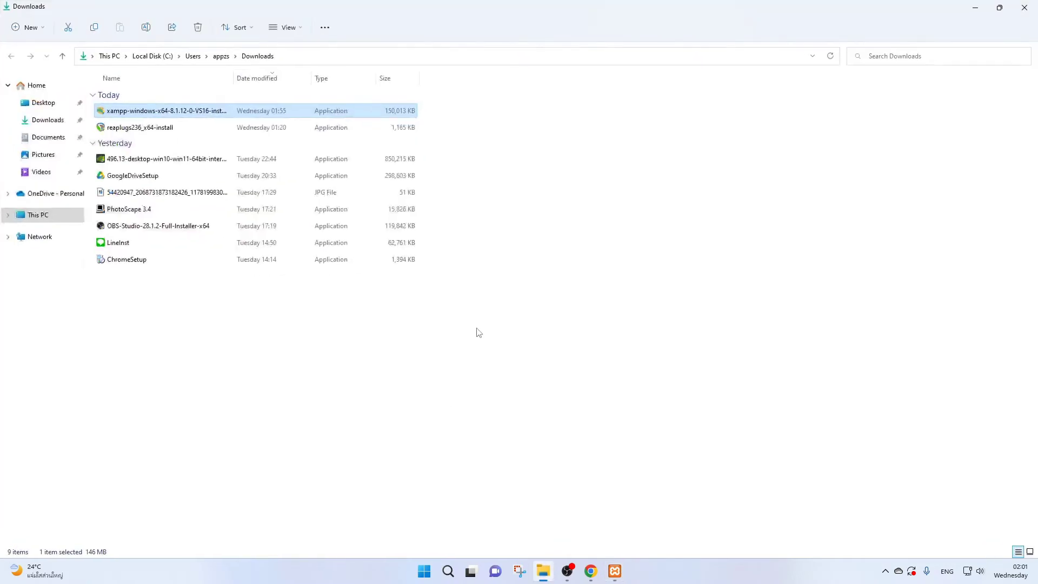
pyautogui.click(50, 219)
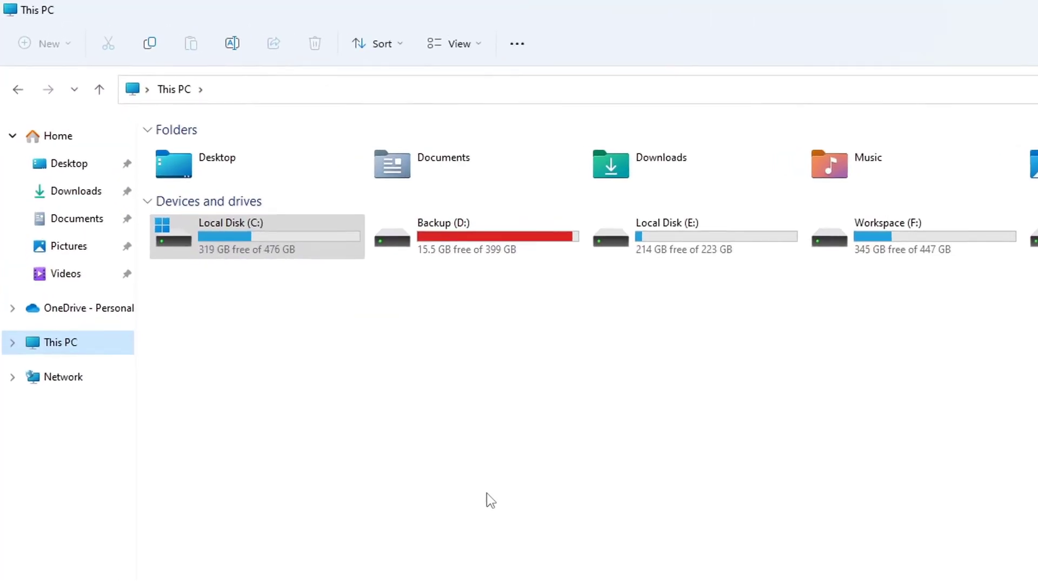
pyautogui.doubleClick(307, 265)
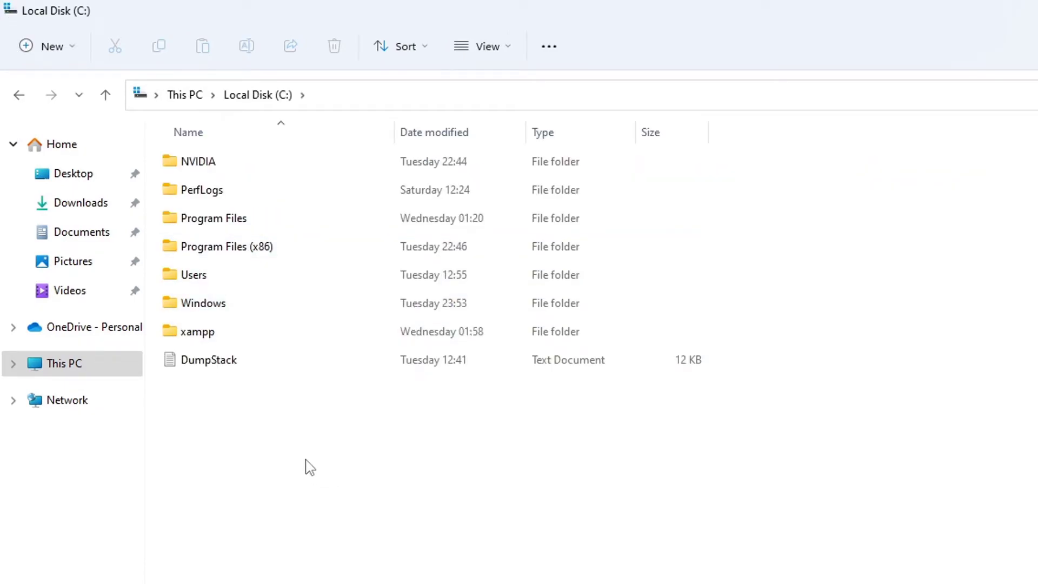
pyautogui.doubleClick(227, 337)
pyautogui.click(290, 314)
pyautogui.doubleClick(290, 314)
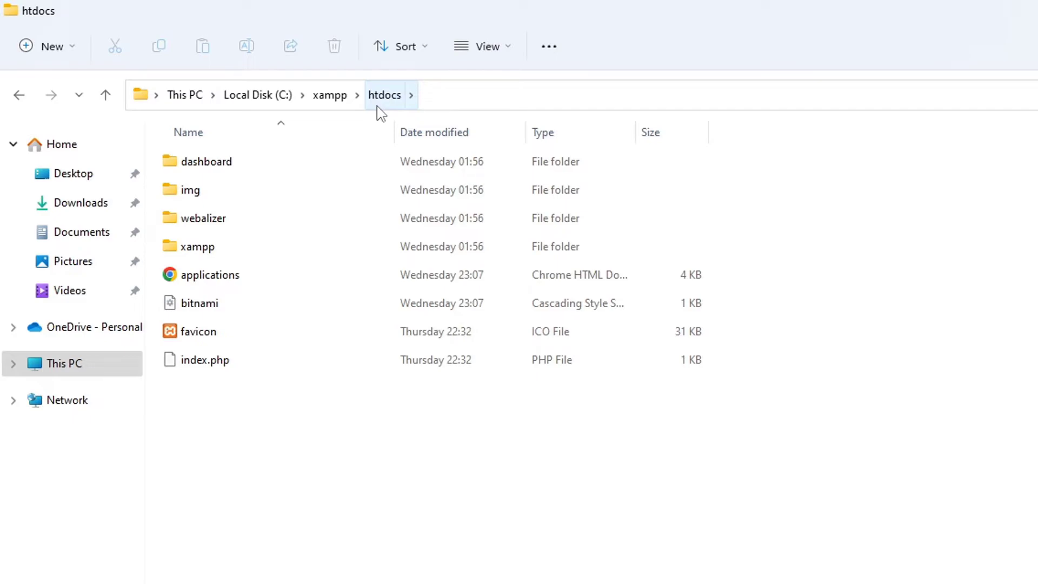
pyautogui.moveTo(395, 448); pyautogui.dragTo(230, 143)
pyautogui.click(447, 470)
pyautogui.moveTo(449, 466); pyautogui.dragTo(308, 181)
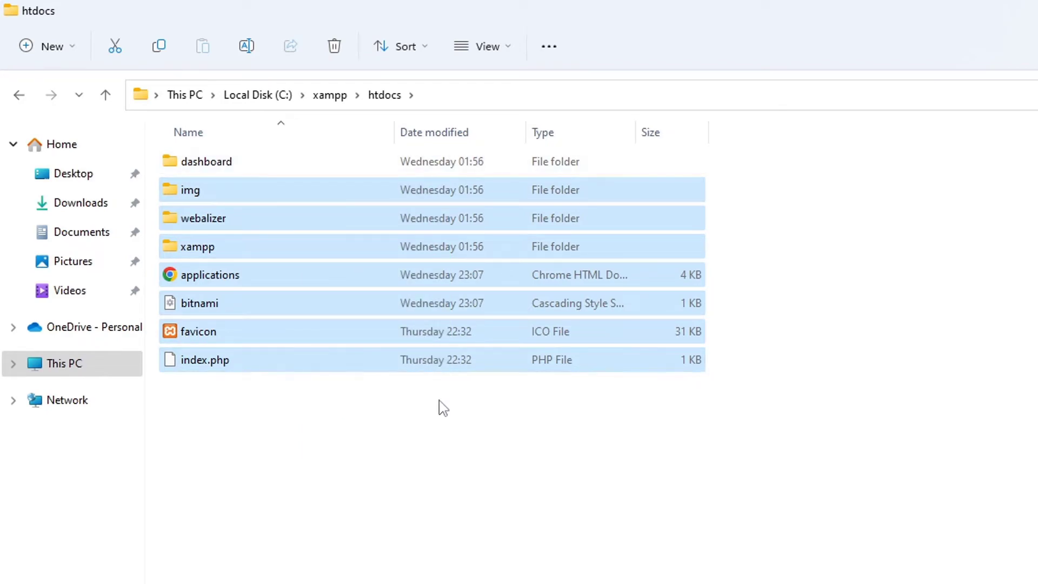
pyautogui.click(445, 421)
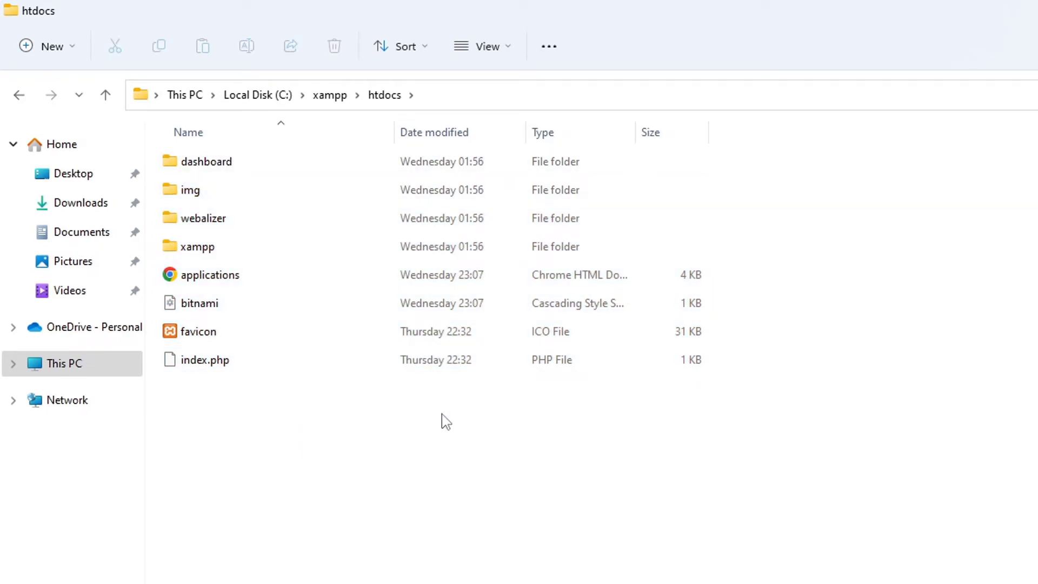